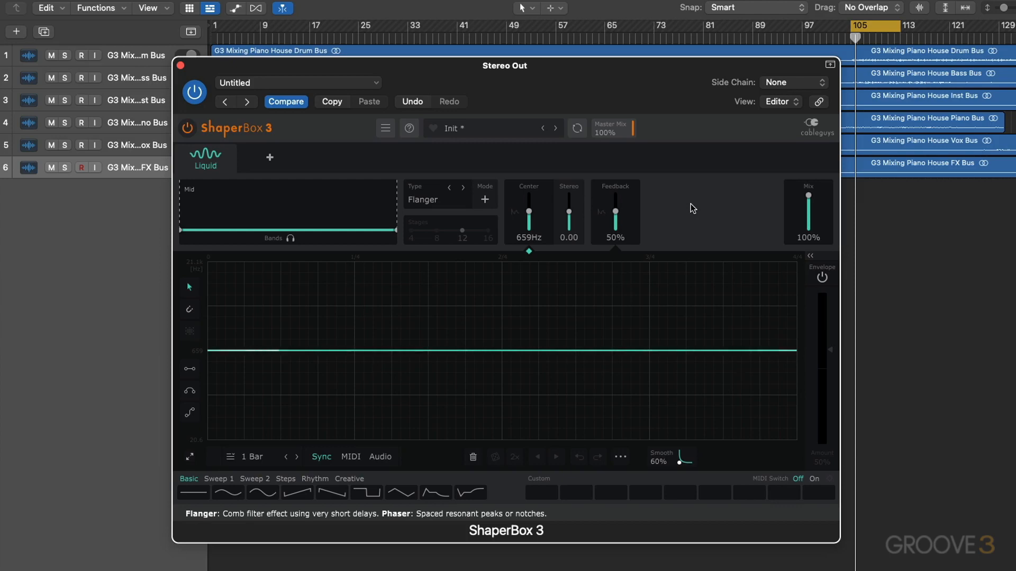
# Try splitting off a Low band at about 549 Hz, inspect the effect type of both bands, and remove the split.
pyautogui.click(420, 198)
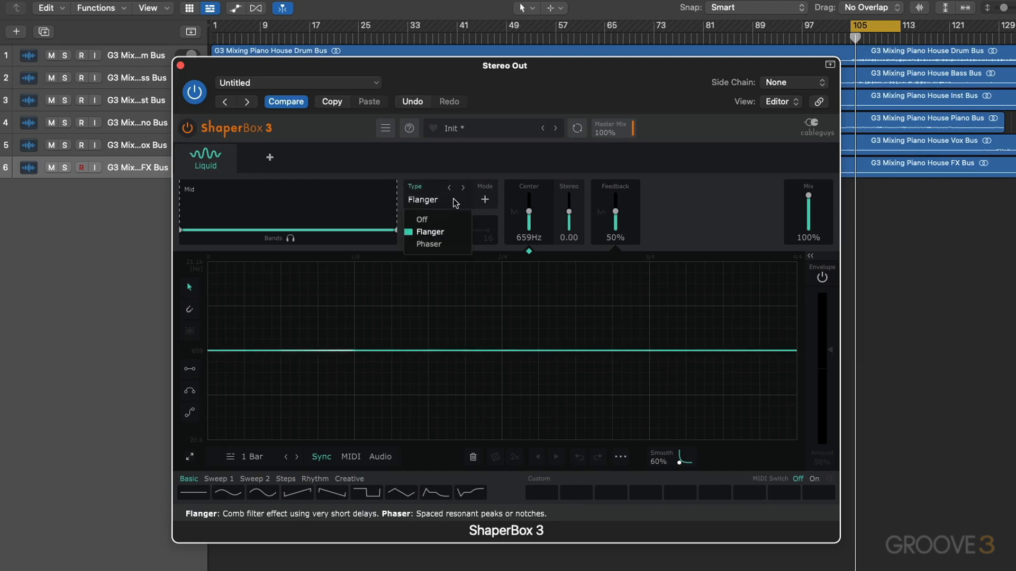
pyautogui.click(286, 194)
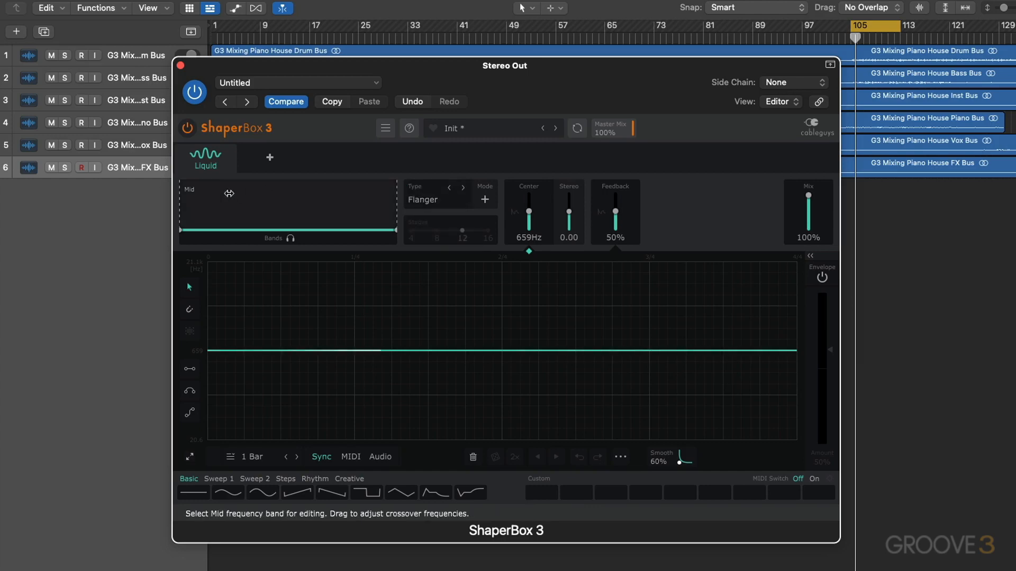
pyautogui.moveTo(180, 212); pyautogui.dragTo(282, 211)
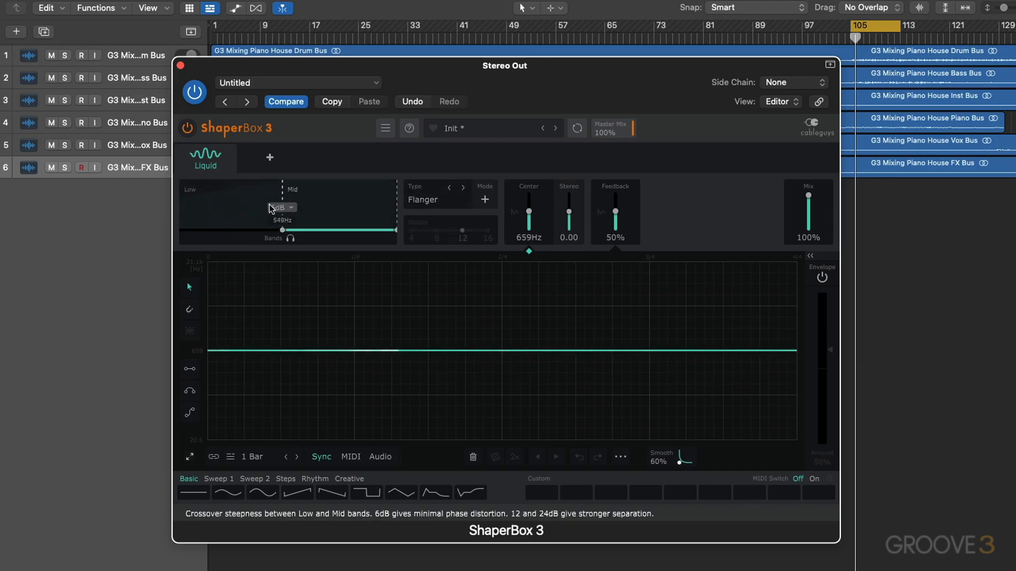
pyautogui.click(243, 199)
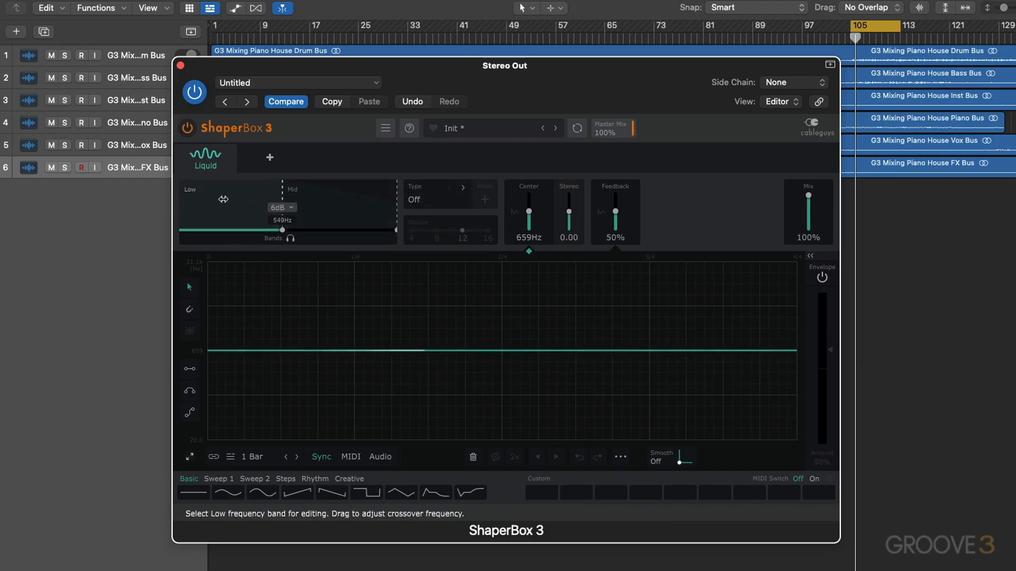
pyautogui.click(339, 212)
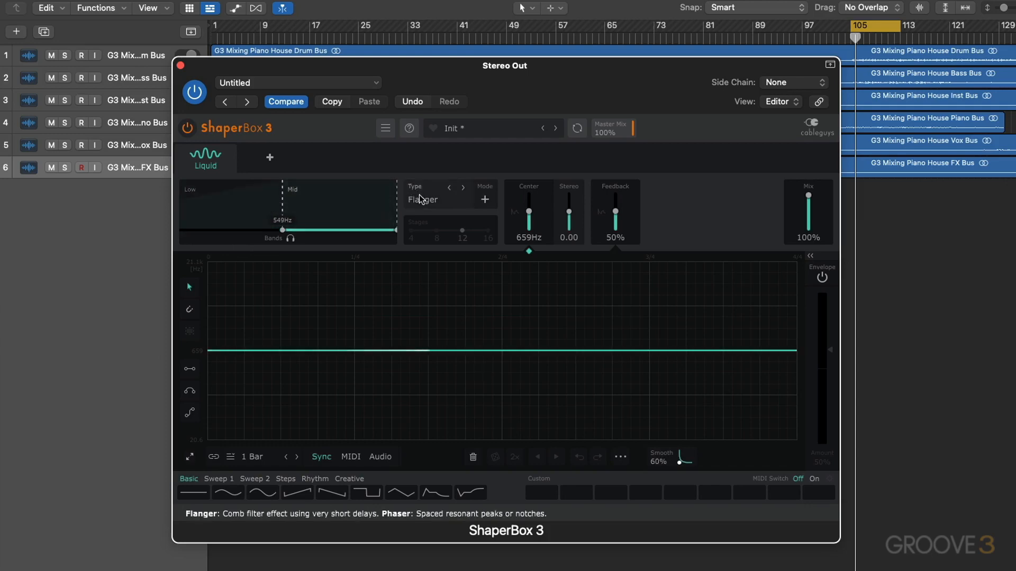
pyautogui.moveTo(280, 195); pyautogui.dragTo(181, 197)
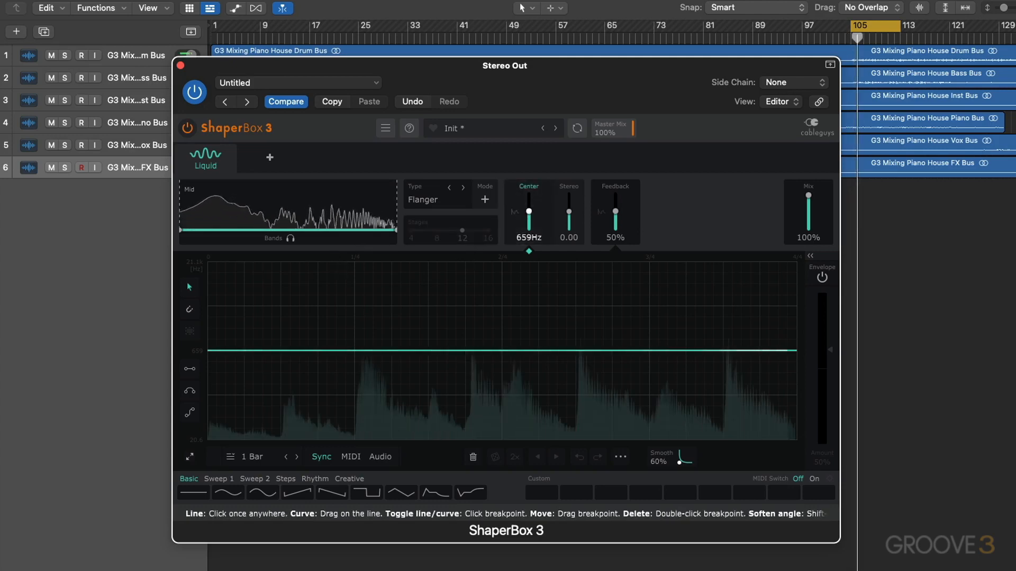
# Raise the Center frequency to 3.48 kHz and try the Phaser type.
pyautogui.moveTo(207, 350); pyautogui.dragTo(207, 308)
pyautogui.click(422, 199)
pyautogui.click(437, 243)
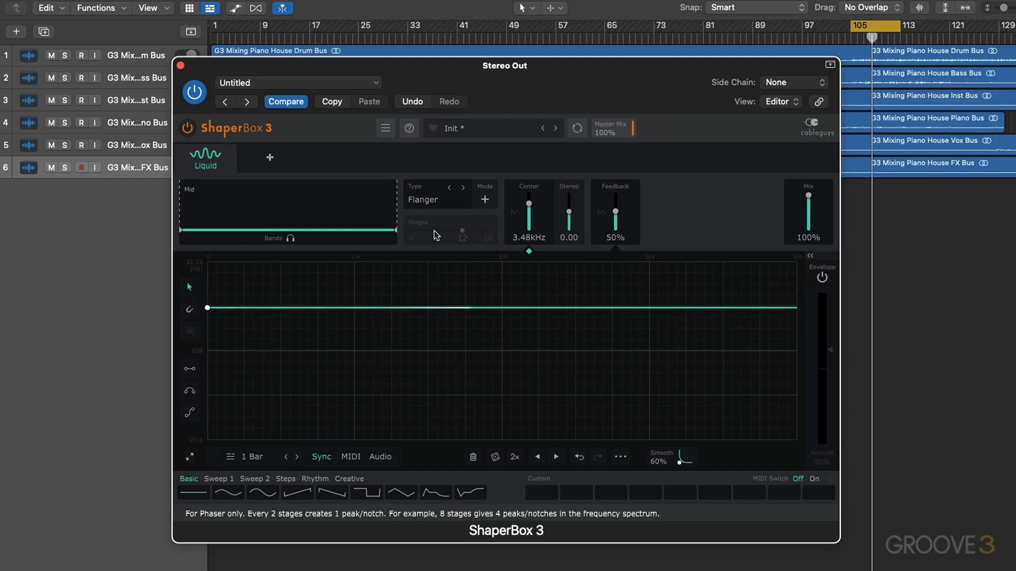
# Try both polarity modes, leave the mode on minus, and switch the effect type to Phaser.
pyautogui.click(486, 196)
pyautogui.click(485, 201)
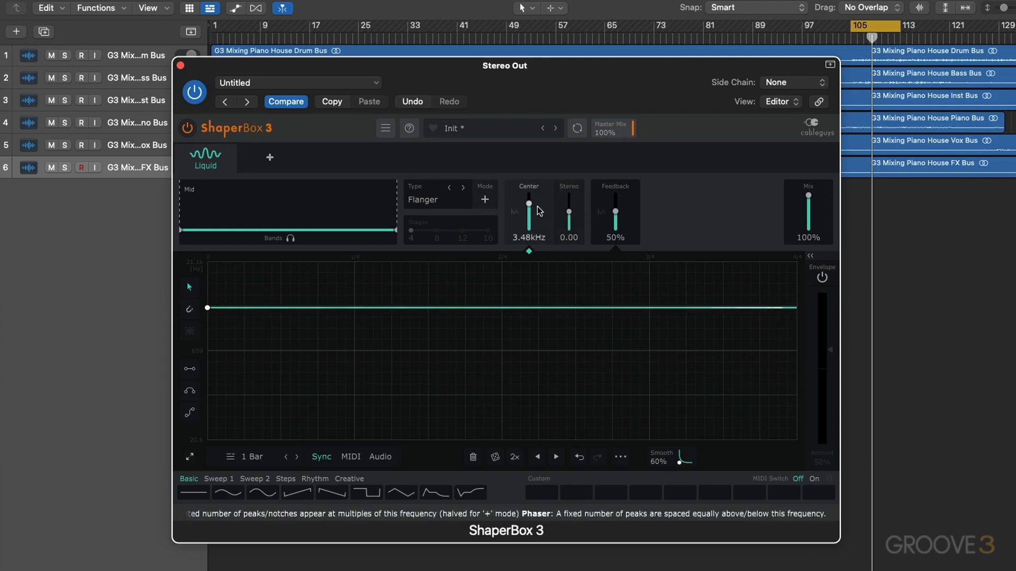
pyautogui.click(483, 199)
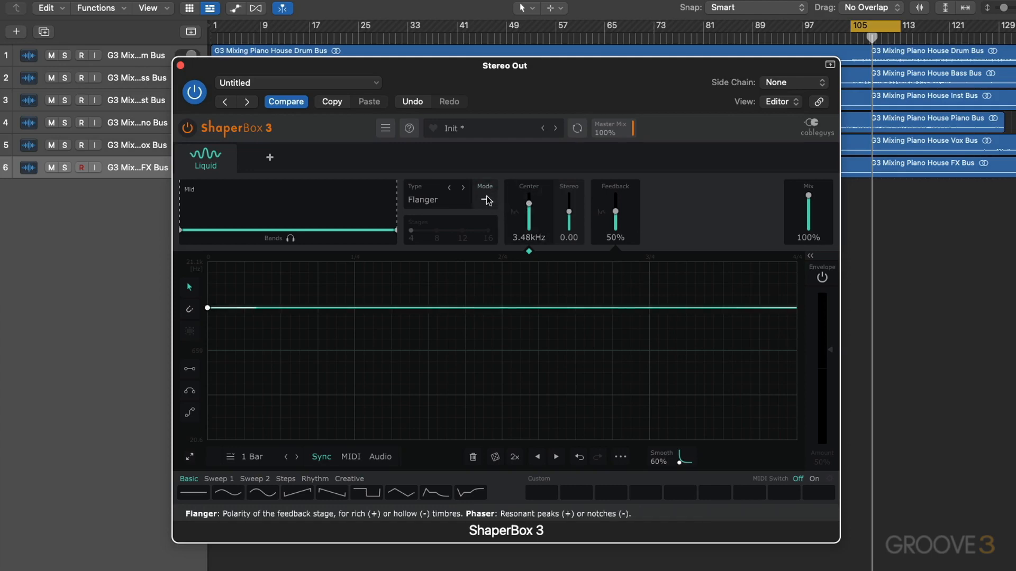
pyautogui.click(463, 186)
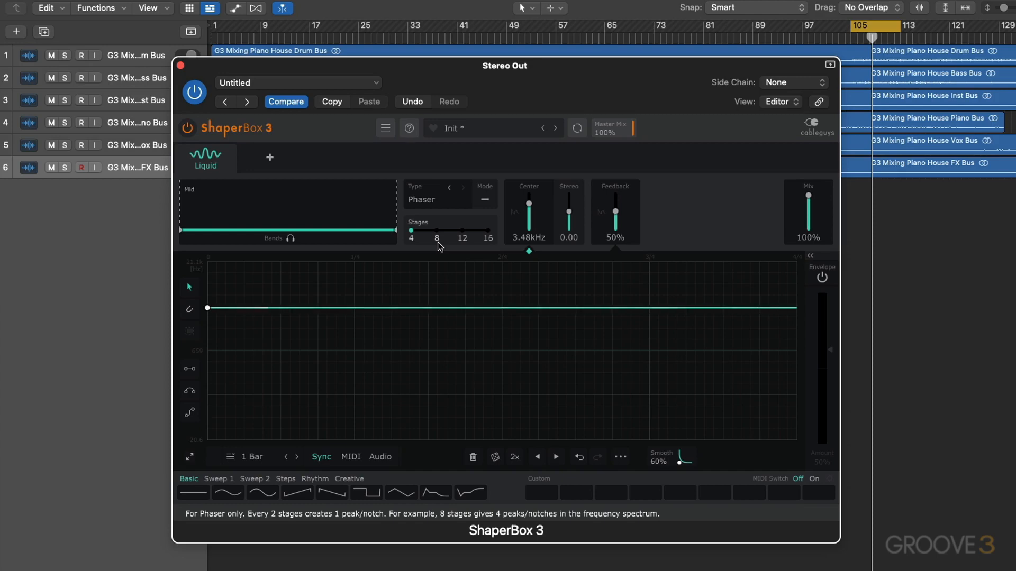
# Compare the Flanger and Phaser types, try the phaser with 8 stages, and return it to 4 stages.
pyautogui.click(435, 196)
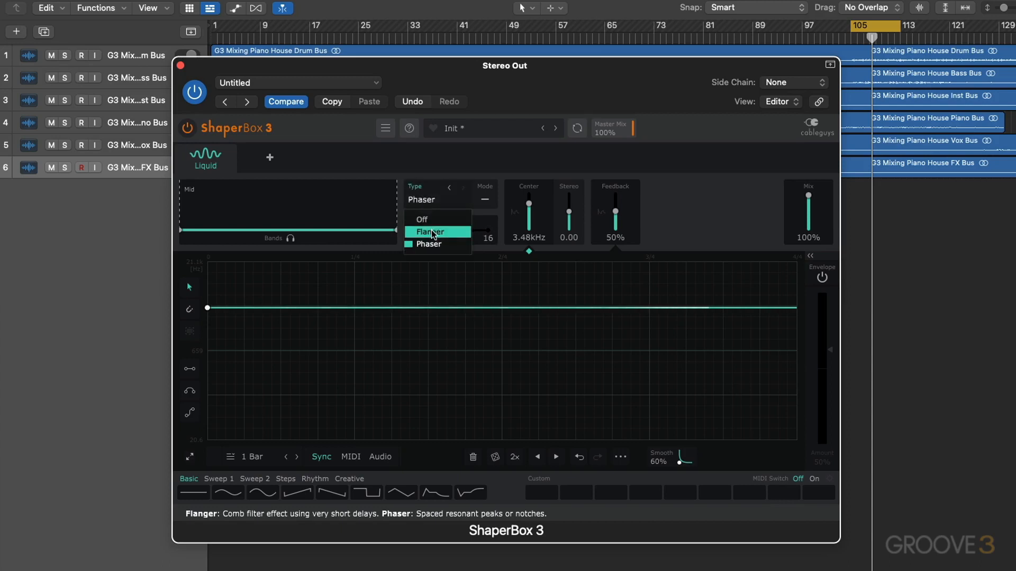
pyautogui.click(431, 230)
pyautogui.click(426, 200)
pyautogui.click(436, 240)
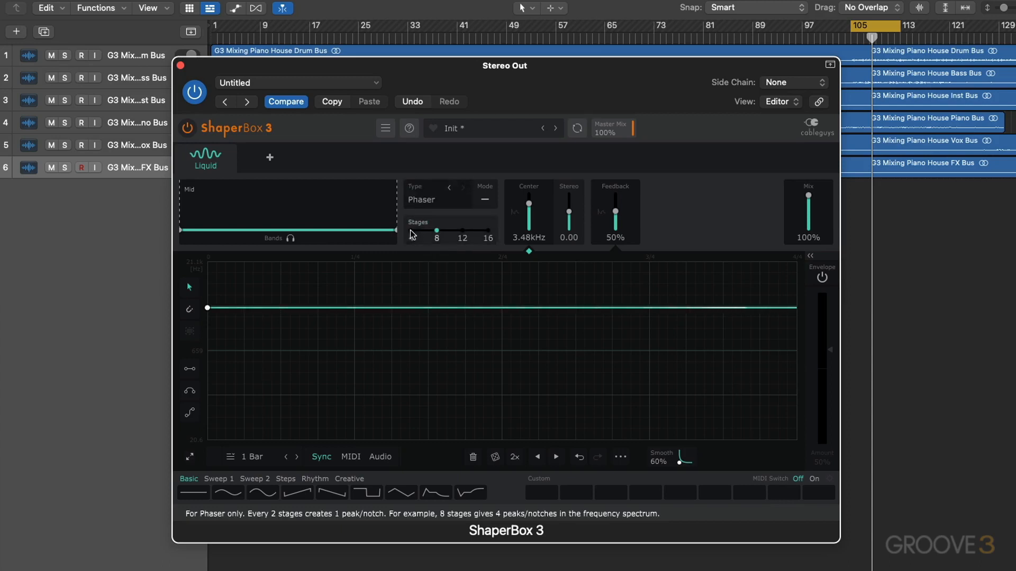
pyautogui.moveTo(410, 230); pyautogui.dragTo(436, 231)
pyautogui.press('space')
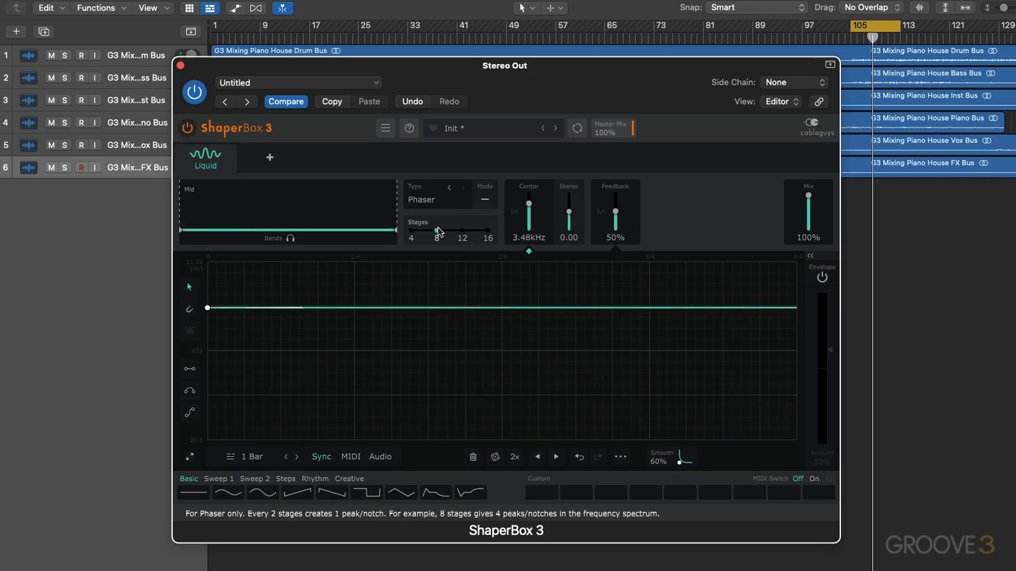
pyautogui.moveTo(437, 227); pyautogui.dragTo(420, 211)
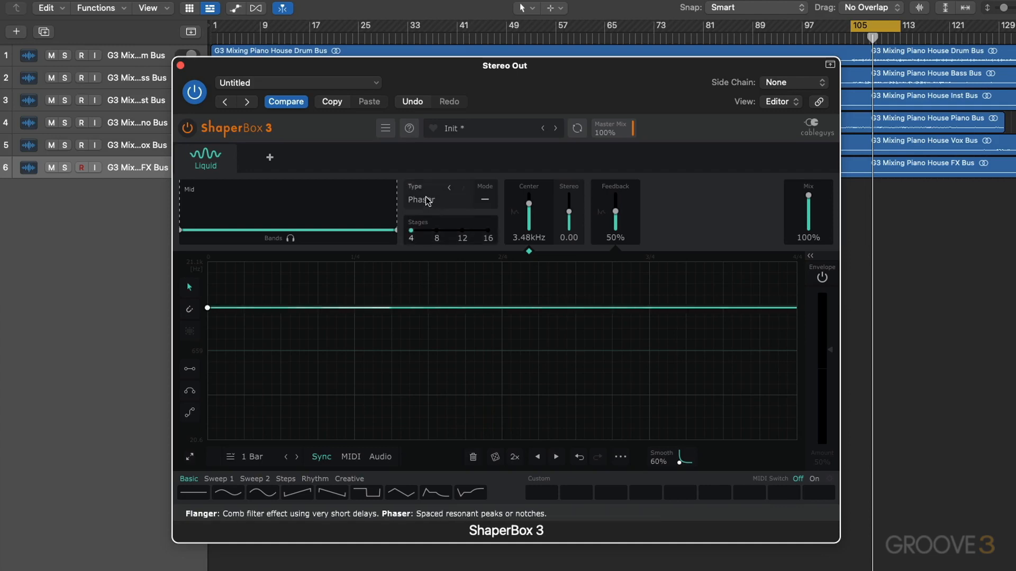
# Switch the effect type to Flanger and back to Phaser.
pyautogui.click(425, 197)
pyautogui.click(430, 231)
pyautogui.click(424, 204)
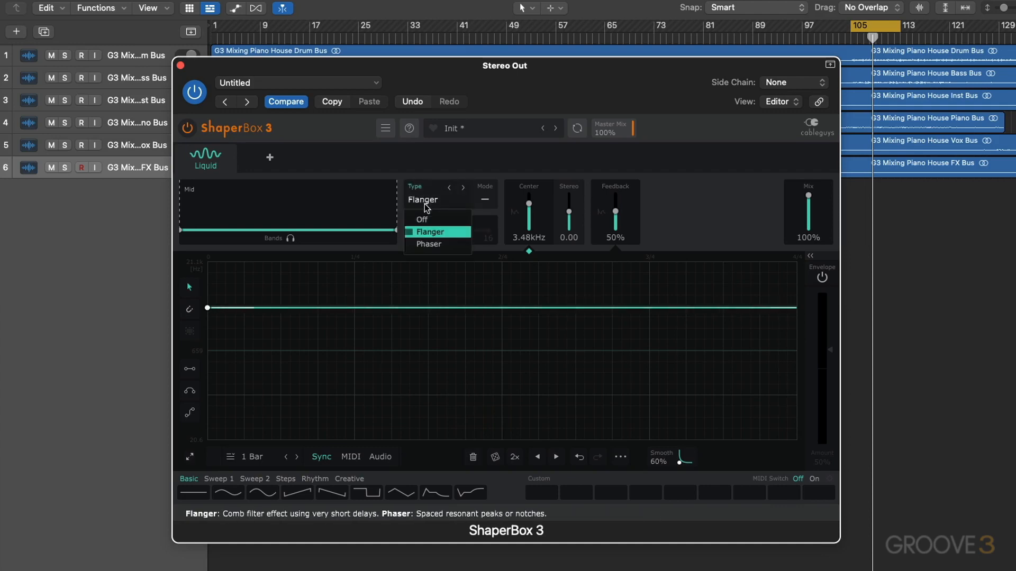
pyautogui.click(427, 241)
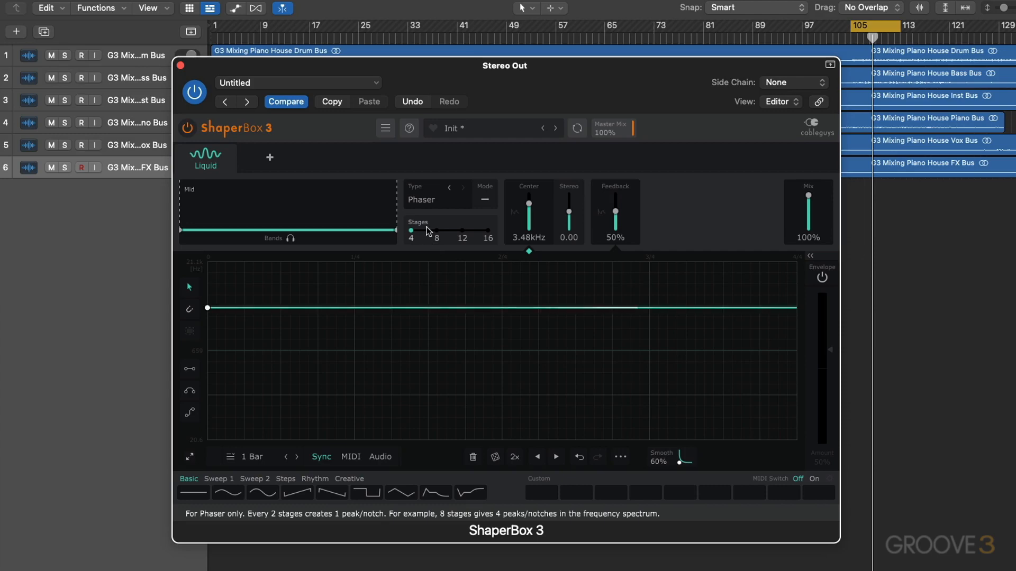
# Play the mix while sweeping the phaser's stages up from 4 and back to 4.
pyautogui.press('space')
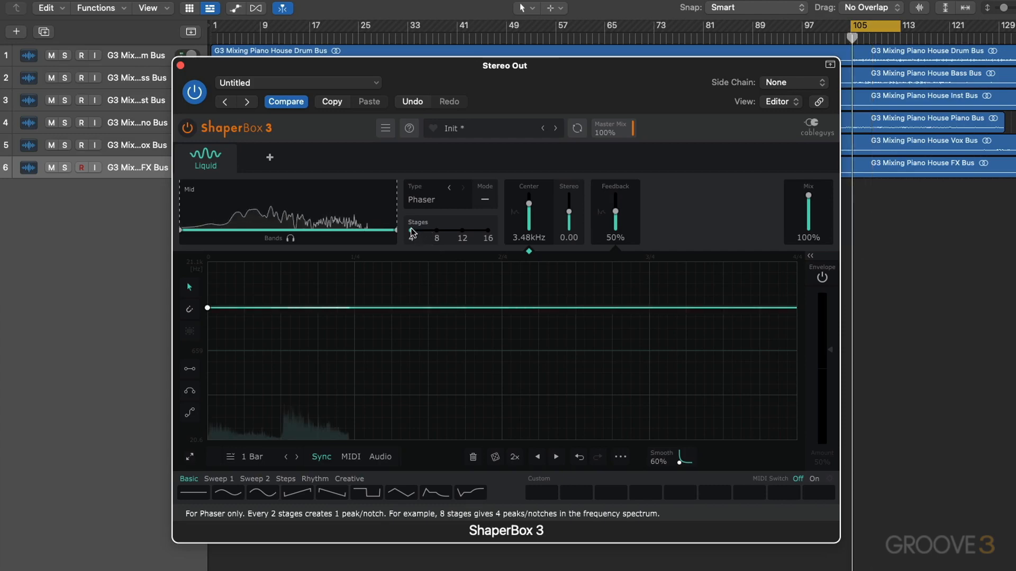
pyautogui.moveTo(411, 230); pyautogui.dragTo(463, 230)
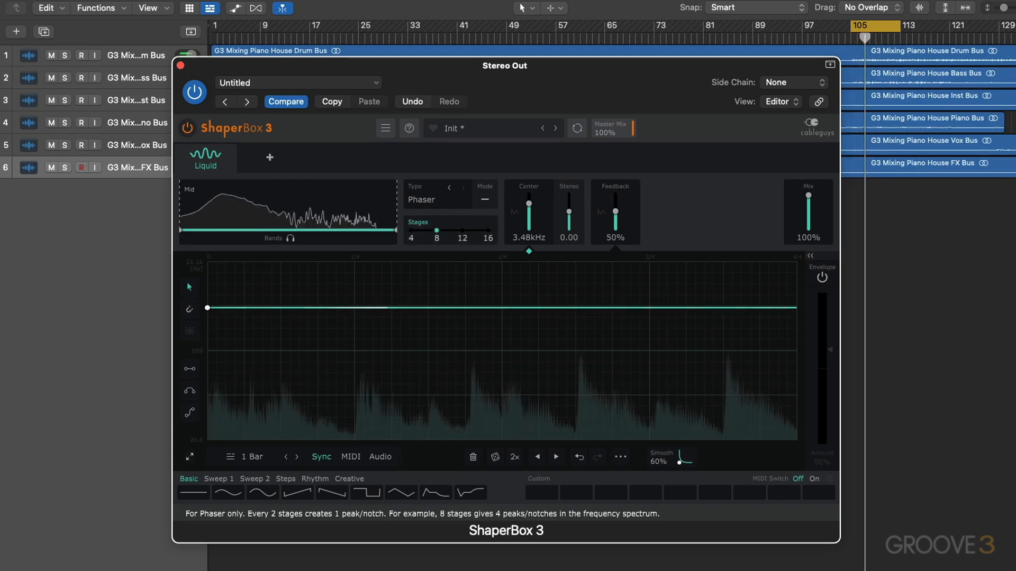
pyautogui.moveTo(456, 228); pyautogui.dragTo(411, 230)
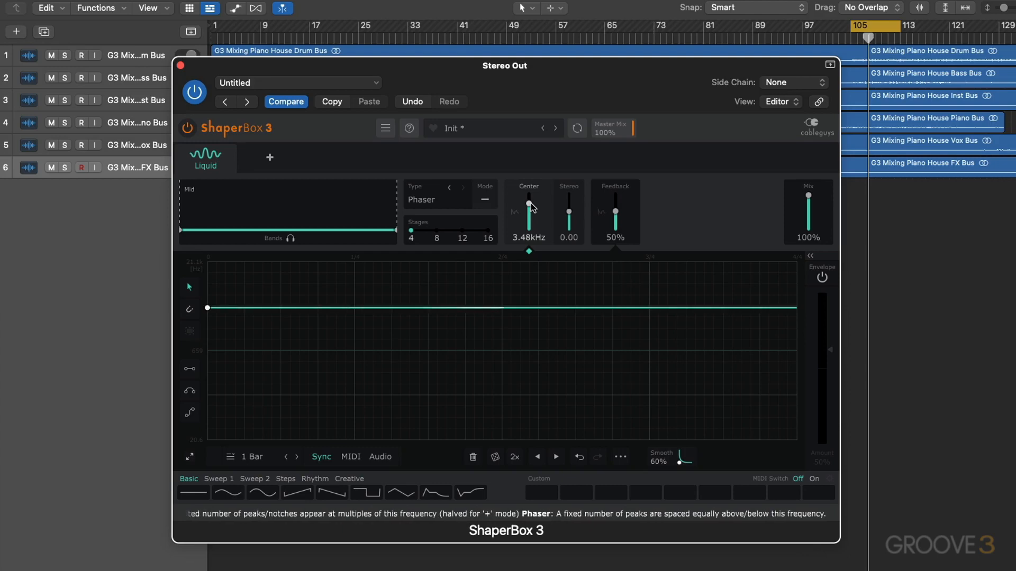
# Switch the effect type to Flanger and lower the Center frequency to 1.41 kHz, ending at 517 Hz during playback.
pyautogui.click(431, 199)
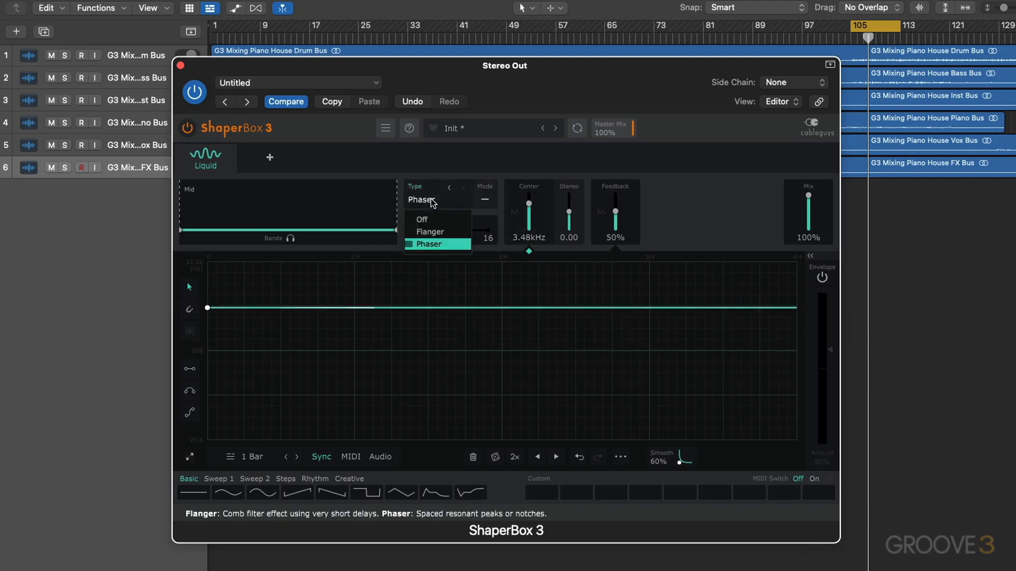
pyautogui.click(439, 229)
pyautogui.moveTo(528, 204); pyautogui.dragTo(547, 252)
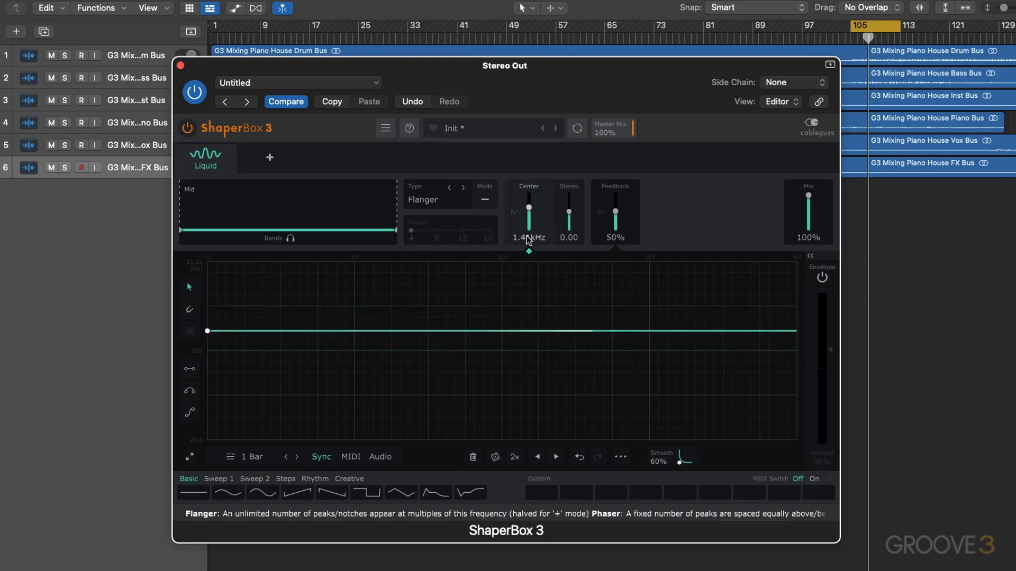
pyautogui.press('space')
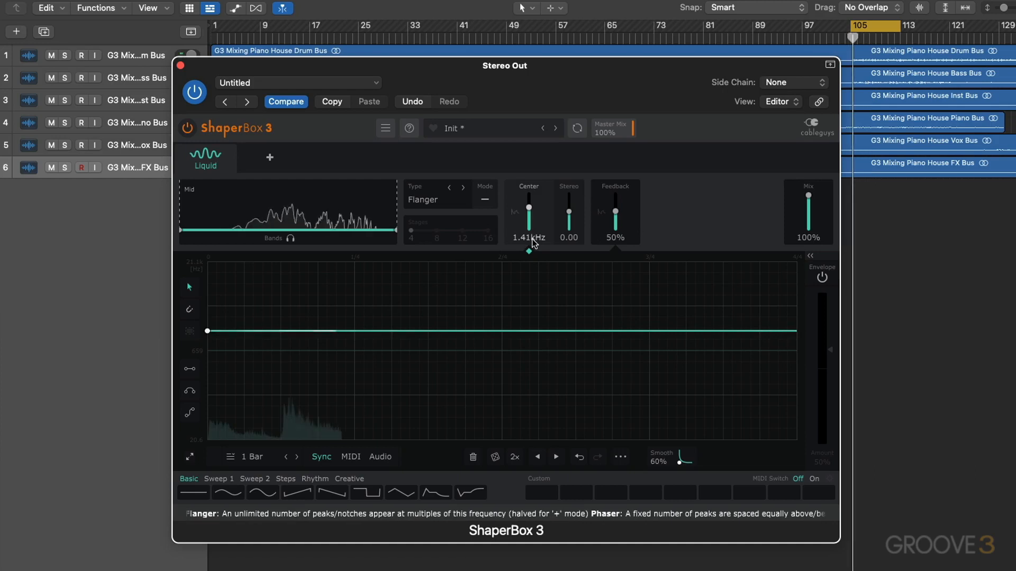
pyautogui.moveTo(533, 244); pyautogui.dragTo(528, 212)
# Switch the effect type to Phaser and sweep the Center frequency, ending at 901 Hz.
pyautogui.click(443, 203)
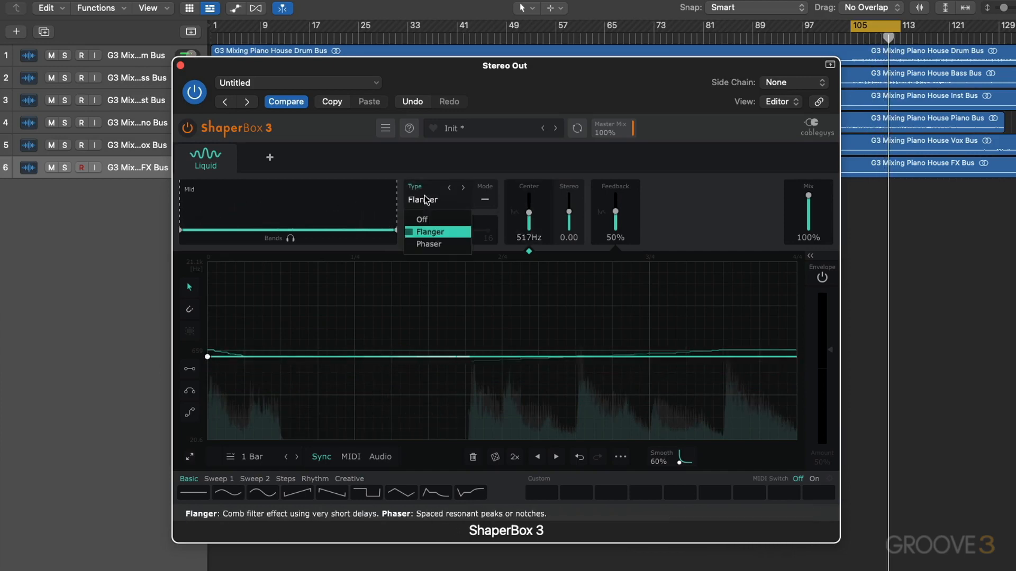
pyautogui.click(429, 243)
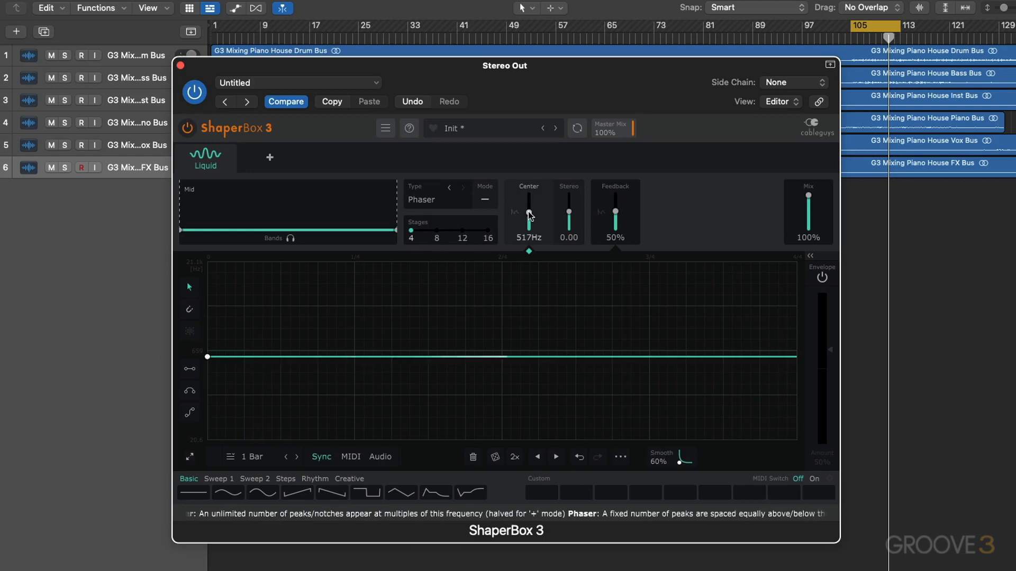
pyautogui.moveTo(530, 215)
pyautogui.mouseDown()
pyautogui.moveTo(531, 225)
pyautogui.moveTo(527, 213)
pyautogui.mouseUp()
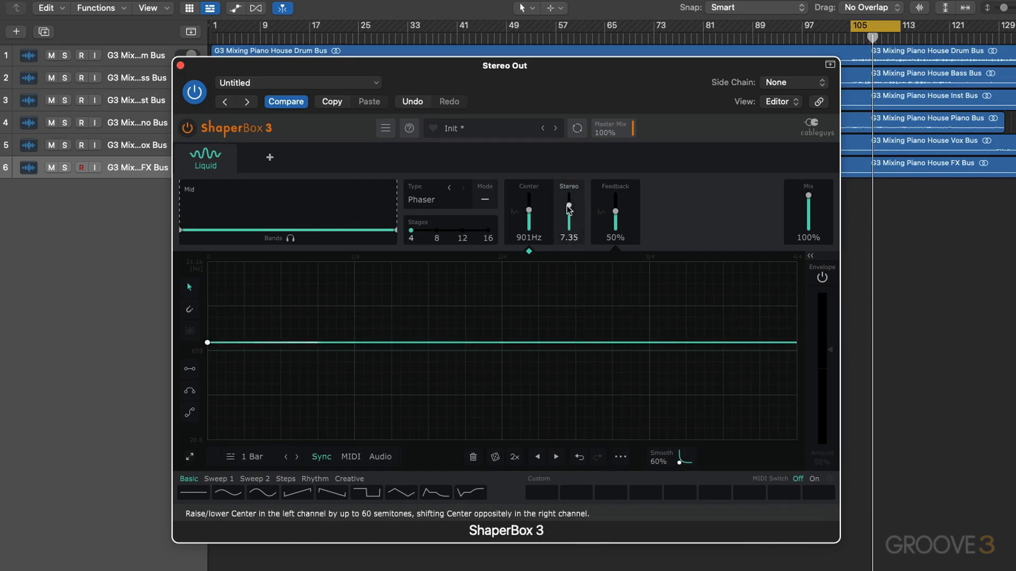
# Switch the effect type to Flanger with Stereo at 60.0 and the Center frequency at 1.41 kHz.
pyautogui.moveTo(568, 205); pyautogui.dragTo(528, 208)
pyautogui.click(432, 205)
pyautogui.click(430, 292)
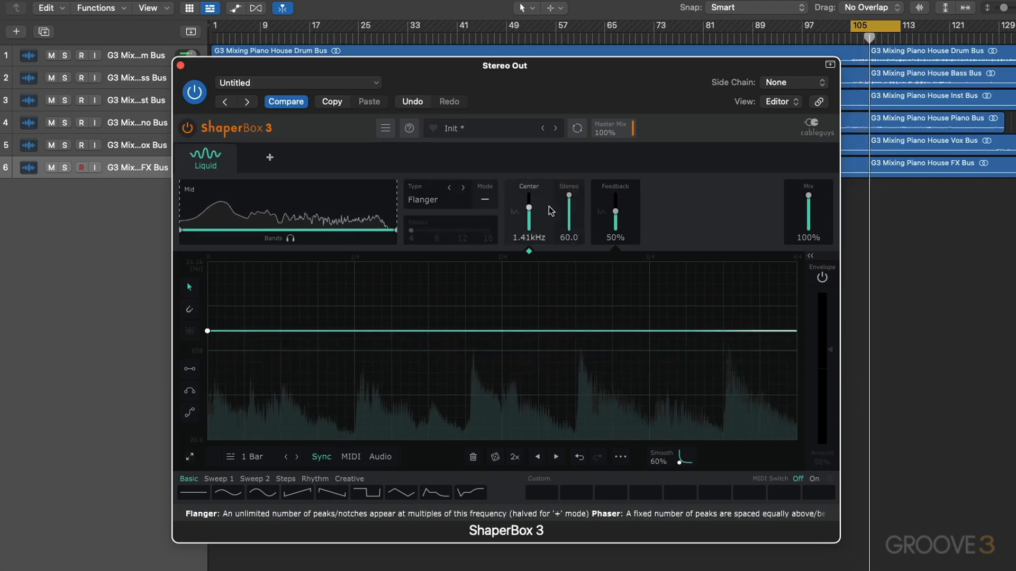
# Sweep the flanger's Center and Stereo settings to 637 Hz and 1.74 during playback, with the mode changed to plus.
pyautogui.moveTo(529, 207); pyautogui.dragTo(569, 204)
pyautogui.moveTo(207, 351); pyautogui.dragTo(208, 279)
pyautogui.moveTo(528, 198)
pyautogui.mouseDown()
pyautogui.moveTo(528, 213)
pyautogui.moveTo(569, 205)
pyautogui.moveTo(528, 206)
pyautogui.moveTo(528, 198)
pyautogui.moveTo(528, 211)
pyautogui.mouseUp()
pyautogui.click(484, 201)
pyautogui.press('space')
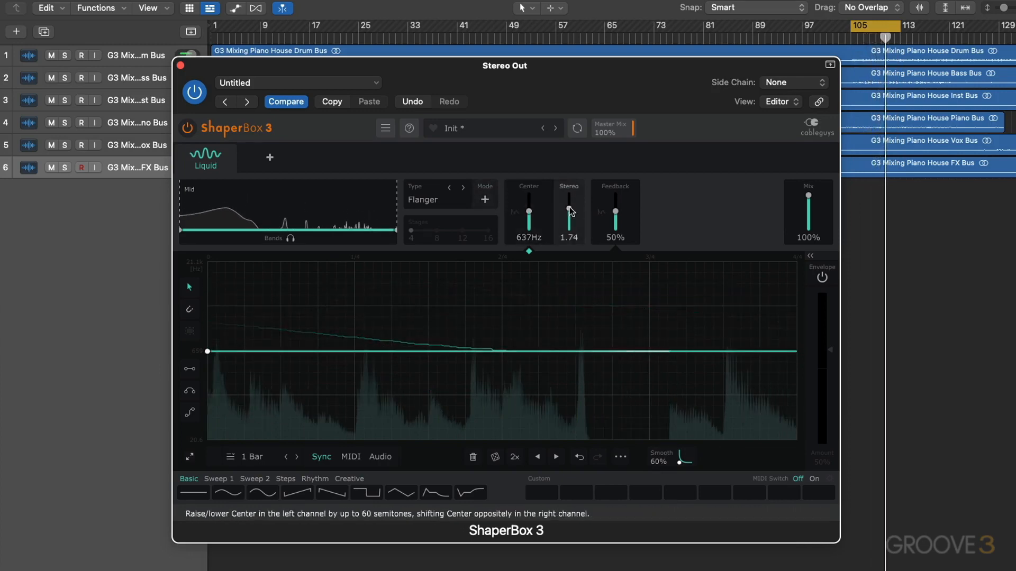
# Reset Stereo to 0.00, then audition the flanger with the Center at 615 Hz and Stereo at -3.75.
pyautogui.doubleClick(567, 210)
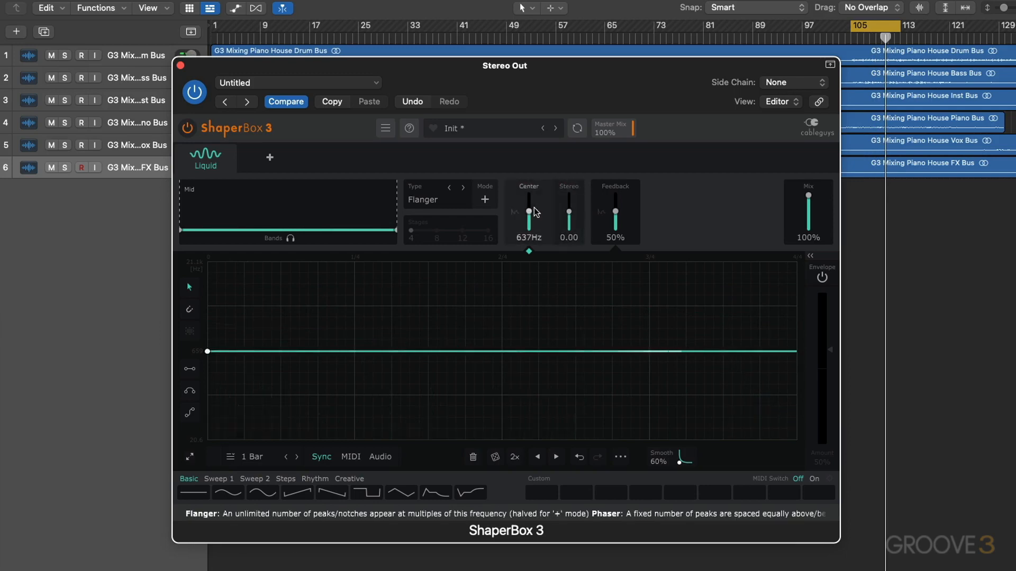
pyautogui.press('space')
pyautogui.moveTo(529, 212)
pyautogui.mouseDown()
pyautogui.moveTo(569, 204)
pyautogui.moveTo(568, 215)
pyautogui.moveTo(528, 211)
pyautogui.mouseUp()
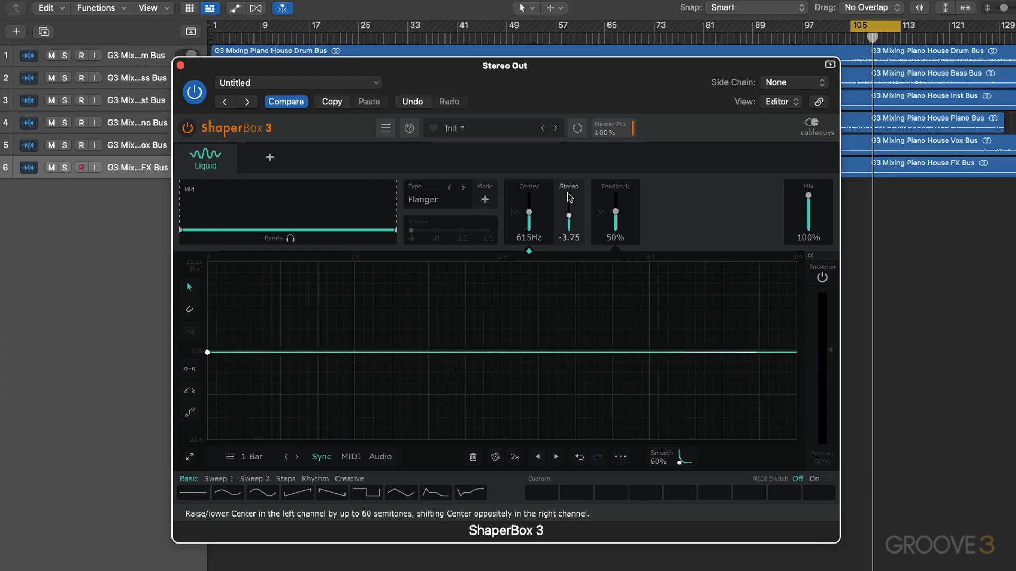
# Sweep the flanger's Center at 85% and 0% Feedback, finishing at 74% Feedback with the Center at 210 Hz.
pyautogui.moveTo(615, 212); pyautogui.dragTo(616, 200)
pyautogui.moveTo(529, 212); pyautogui.dragTo(528, 207)
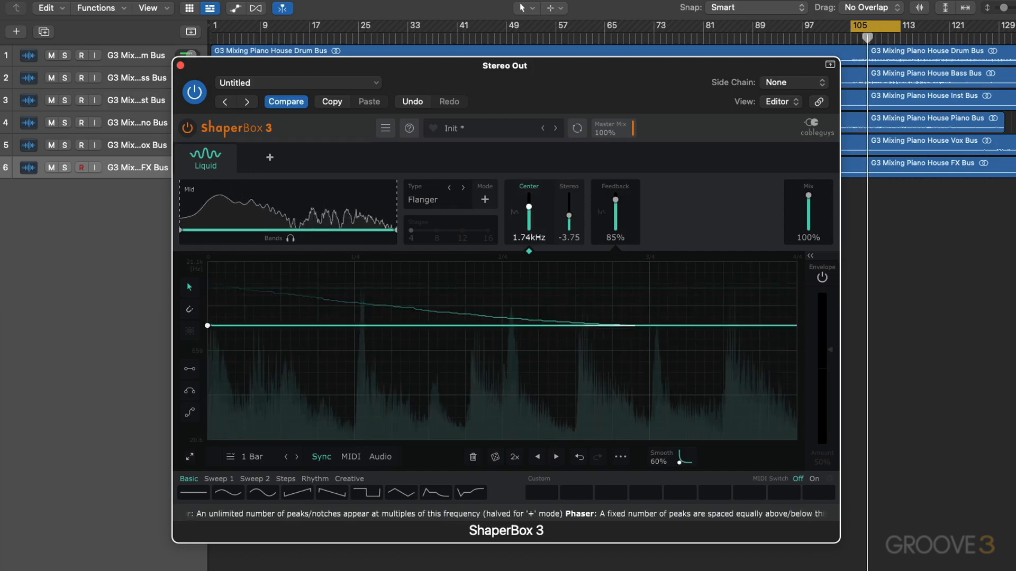
pyautogui.moveTo(616, 200); pyautogui.dragTo(615, 227)
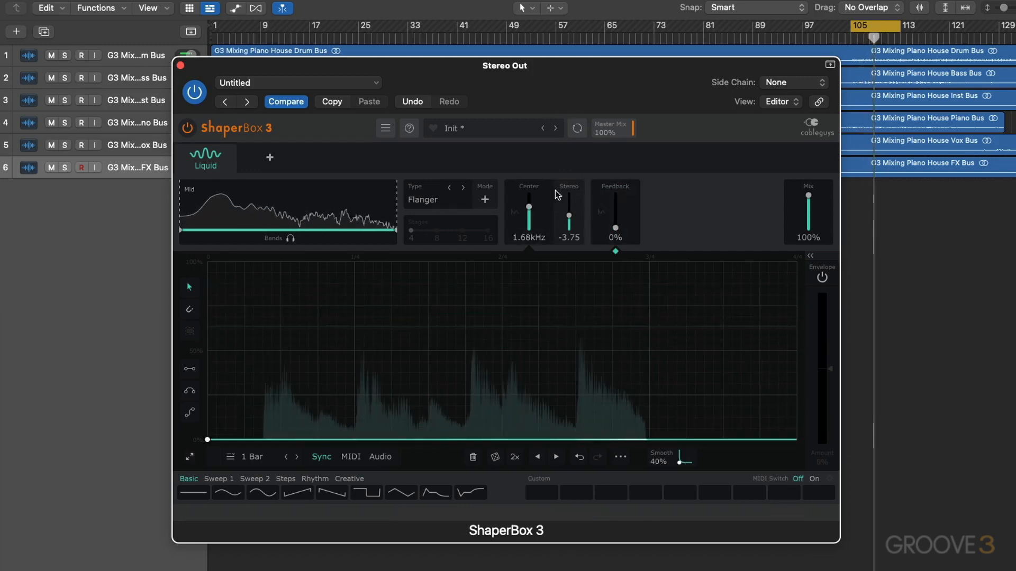
pyautogui.moveTo(528, 207); pyautogui.dragTo(529, 208)
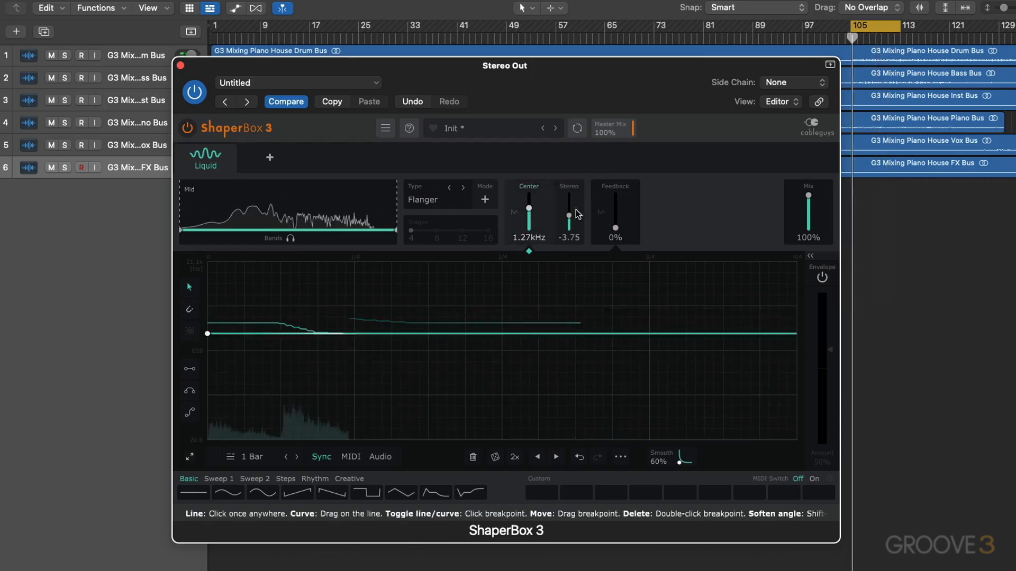
pyautogui.moveTo(615, 227); pyautogui.dragTo(615, 203)
pyautogui.moveTo(531, 208); pyautogui.dragTo(523, 207)
# Switch the effect type to Phaser with 85% Feedback, raise the Center to 10.5 kHz, and reset Stereo to 0.00.
pyautogui.click(426, 199)
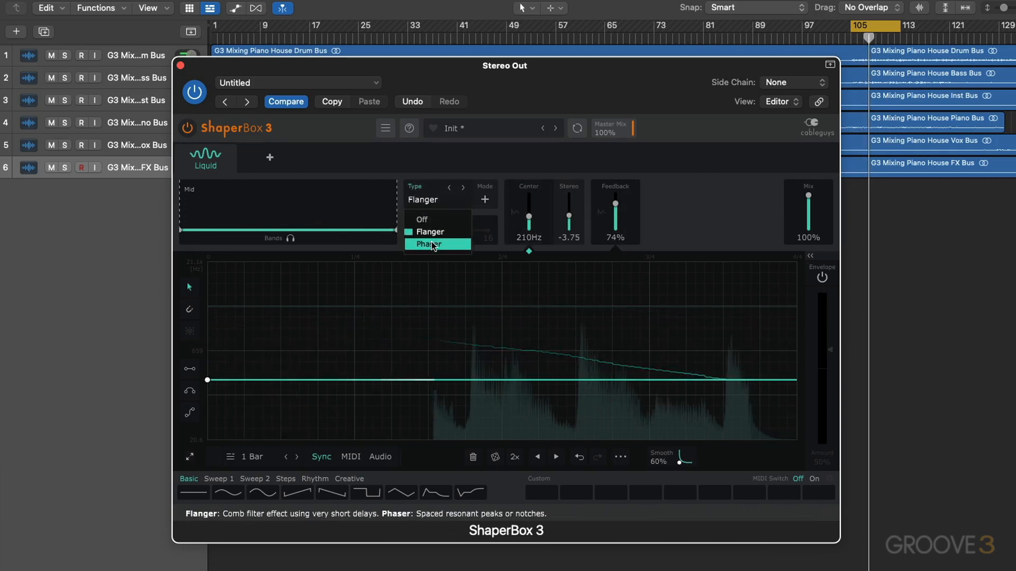
pyautogui.click(429, 209)
pyautogui.moveTo(615, 203); pyautogui.dragTo(616, 199)
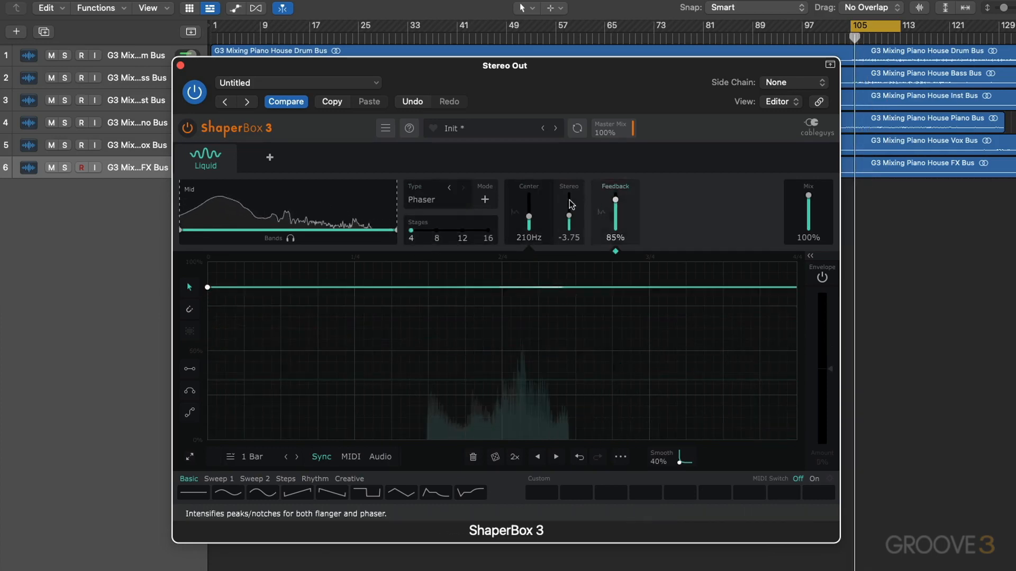
pyautogui.moveTo(529, 216); pyautogui.dragTo(569, 213)
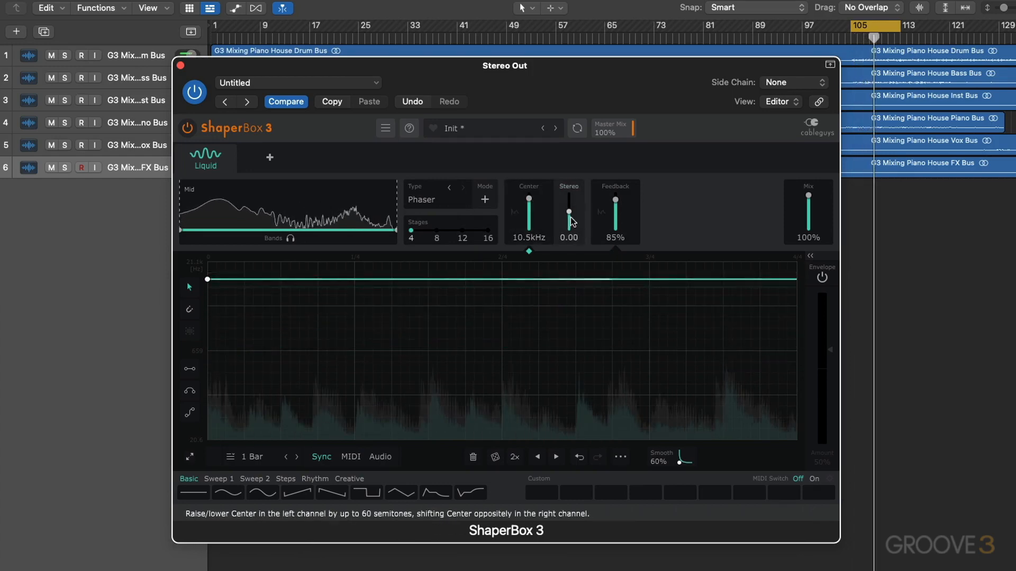
# Lower the phaser's Center to 225 Hz, then draw one rising line across the whole Center LFO, from minimum to maximum.
pyautogui.moveTo(207, 279); pyautogui.dragTo(208, 335)
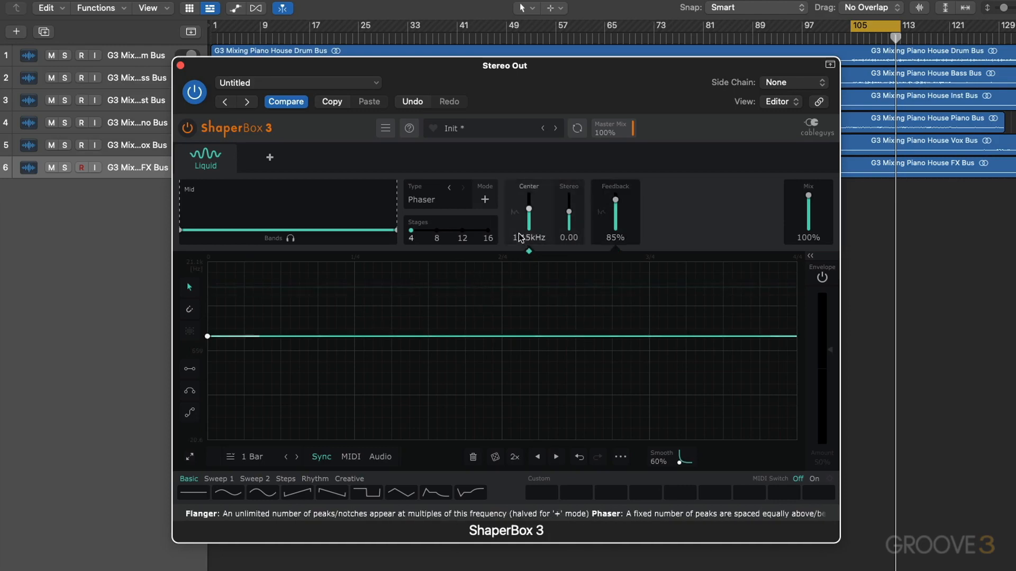
pyautogui.moveTo(528, 209); pyautogui.dragTo(528, 216)
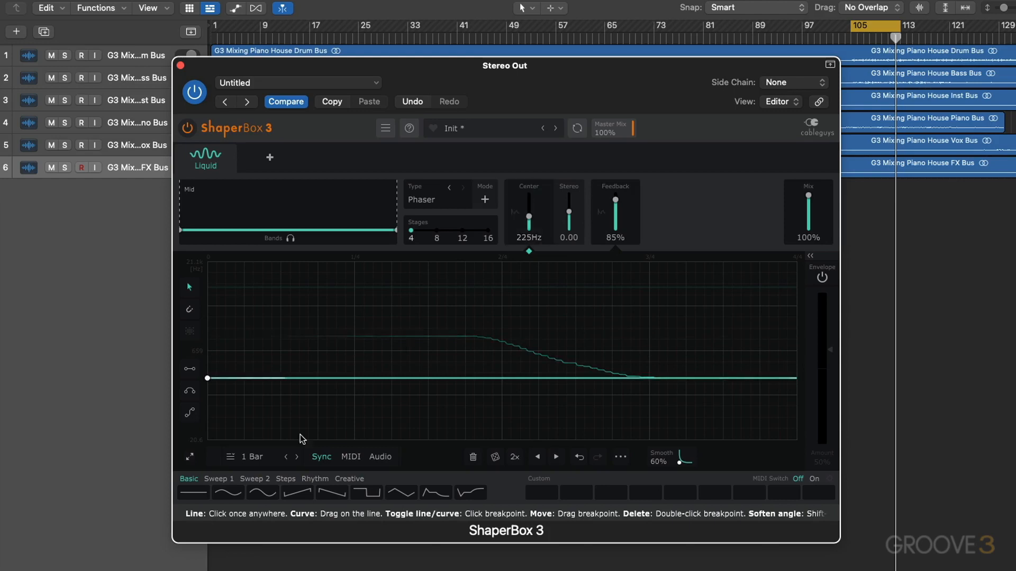
pyautogui.click(189, 369)
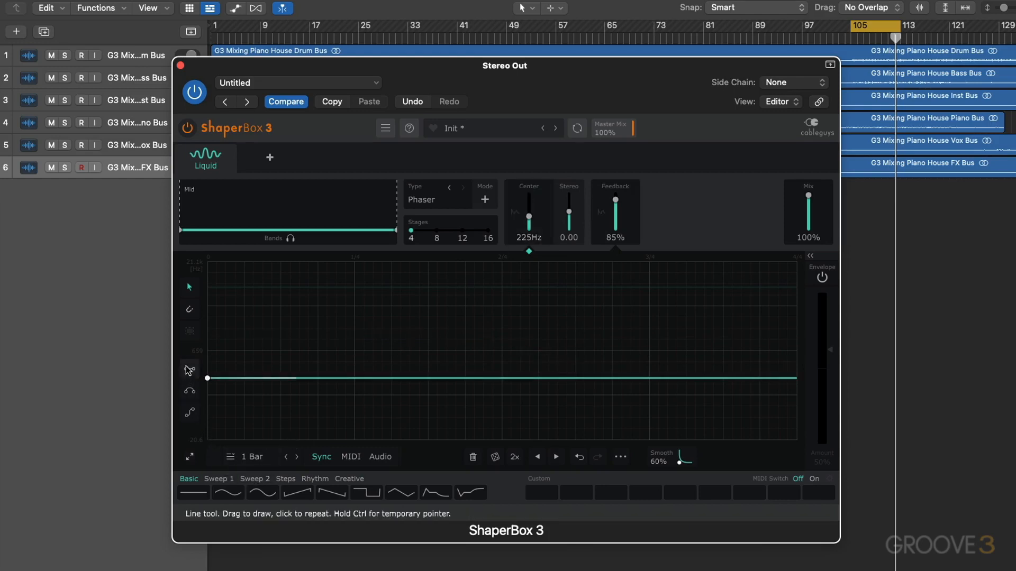
pyautogui.moveTo(208, 439)
pyautogui.mouseDown()
pyautogui.moveTo(575, 317)
pyautogui.moveTo(796, 262)
pyautogui.mouseUp()
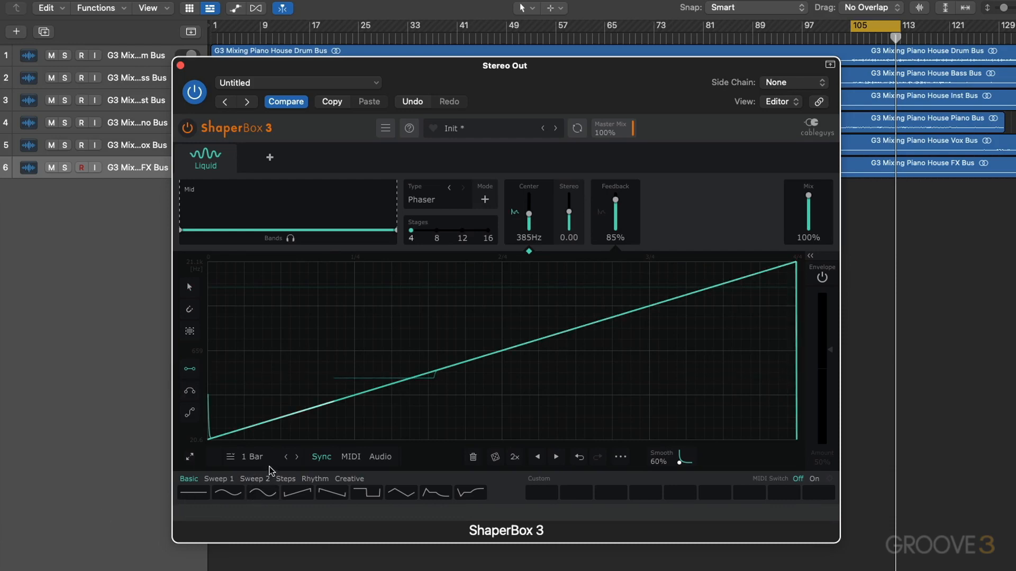
# Audition the Center LFO at a length of 2 Bars, then extend it to 4 Bars.
pyautogui.click(250, 456)
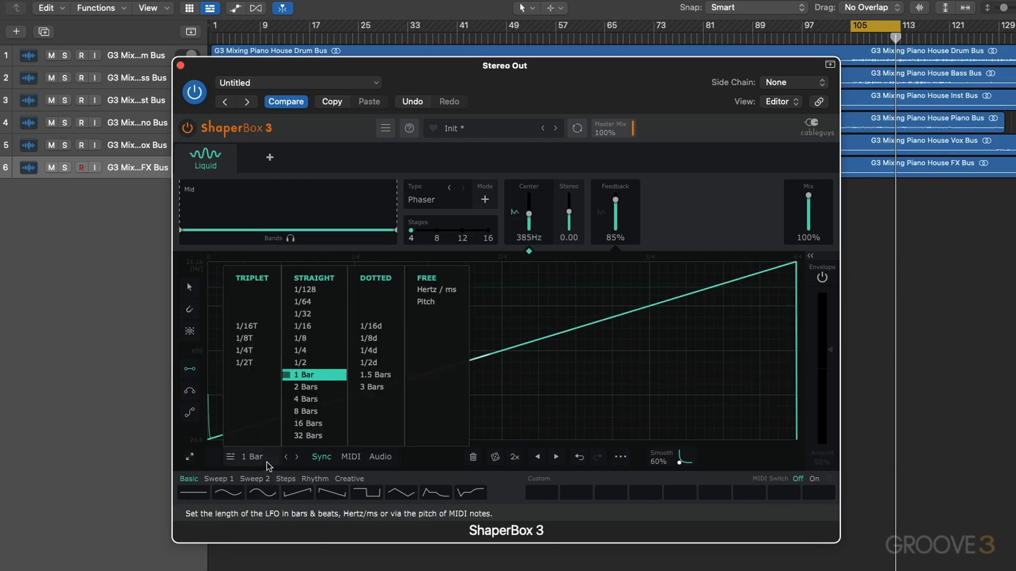
pyautogui.click(306, 387)
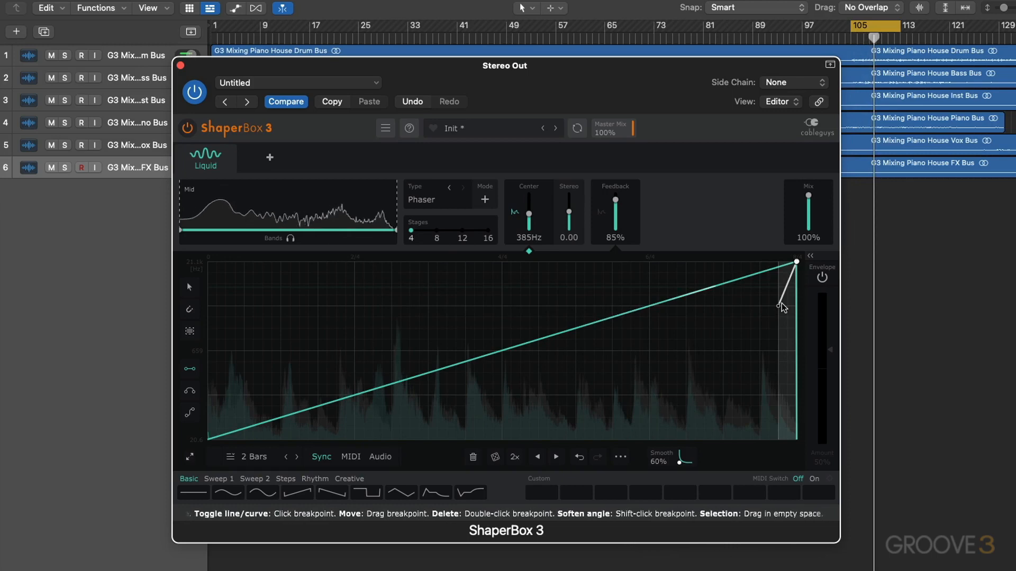
pyautogui.click(279, 458)
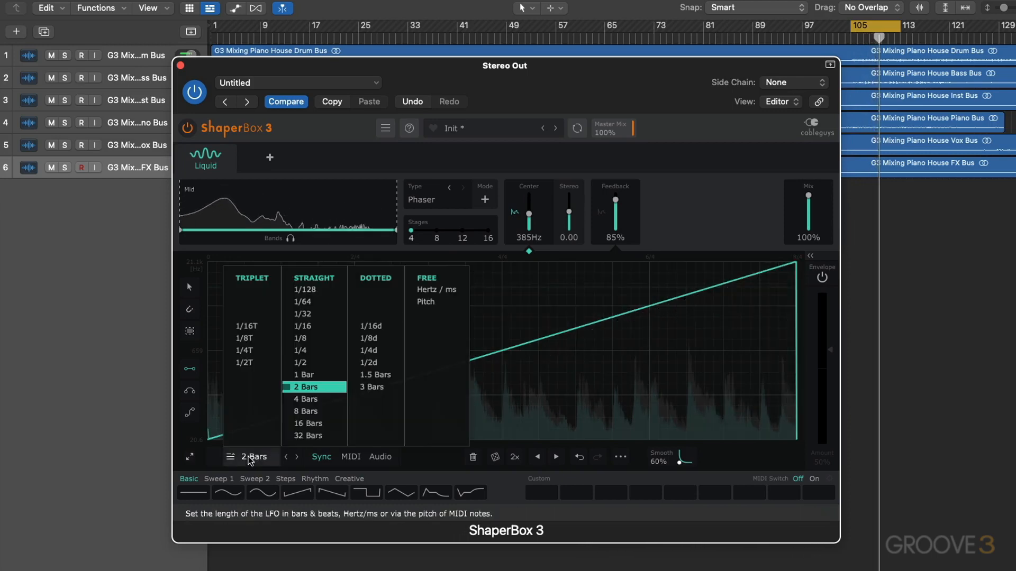
pyautogui.click(313, 402)
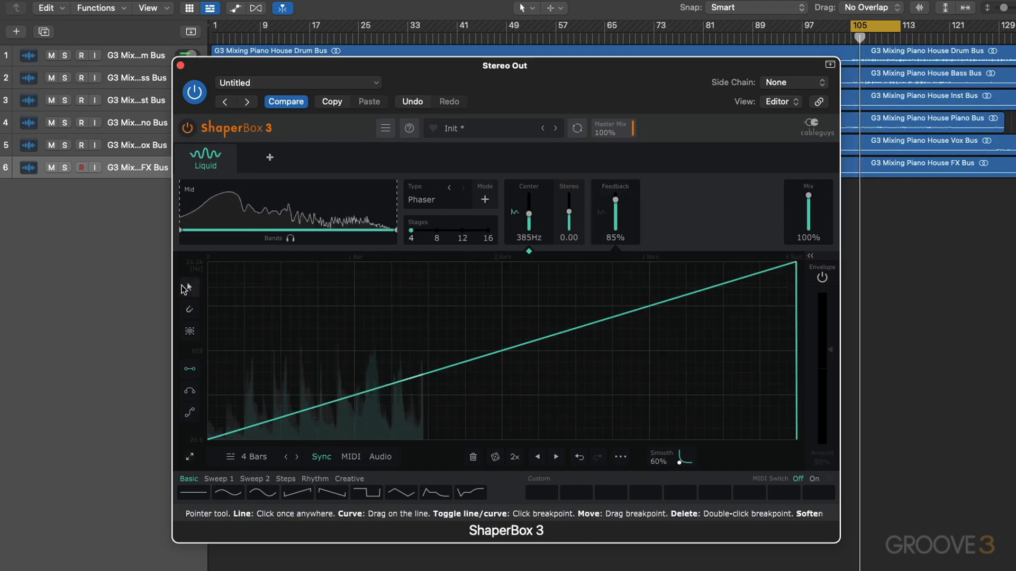
# Set the phaser's Feedback to 71% and Stereo to 6.53, and increase Stages to 12.
pyautogui.click(189, 286)
pyautogui.moveTo(614, 205); pyautogui.dragTo(568, 206)
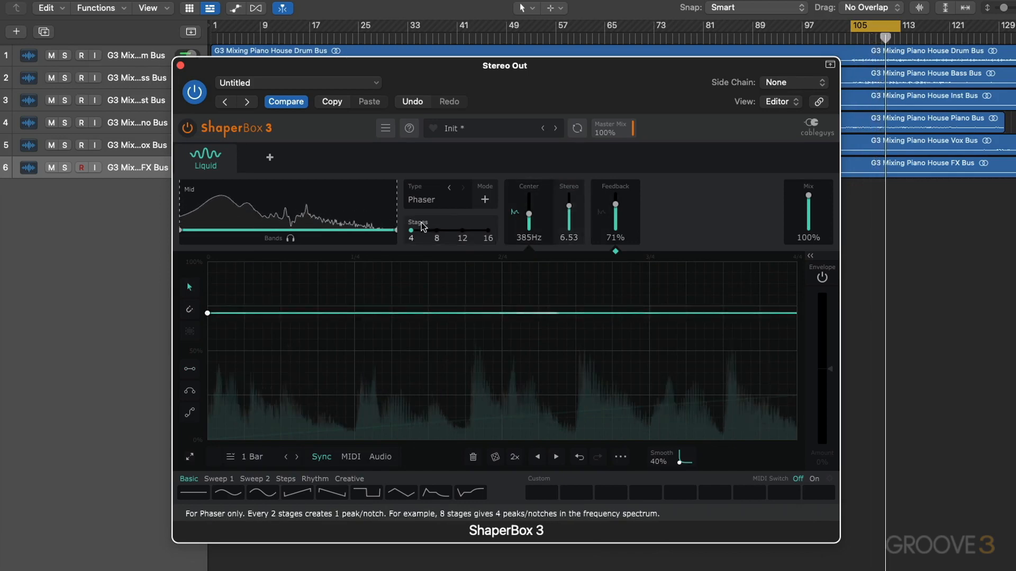
pyautogui.moveTo(410, 231); pyautogui.dragTo(463, 231)
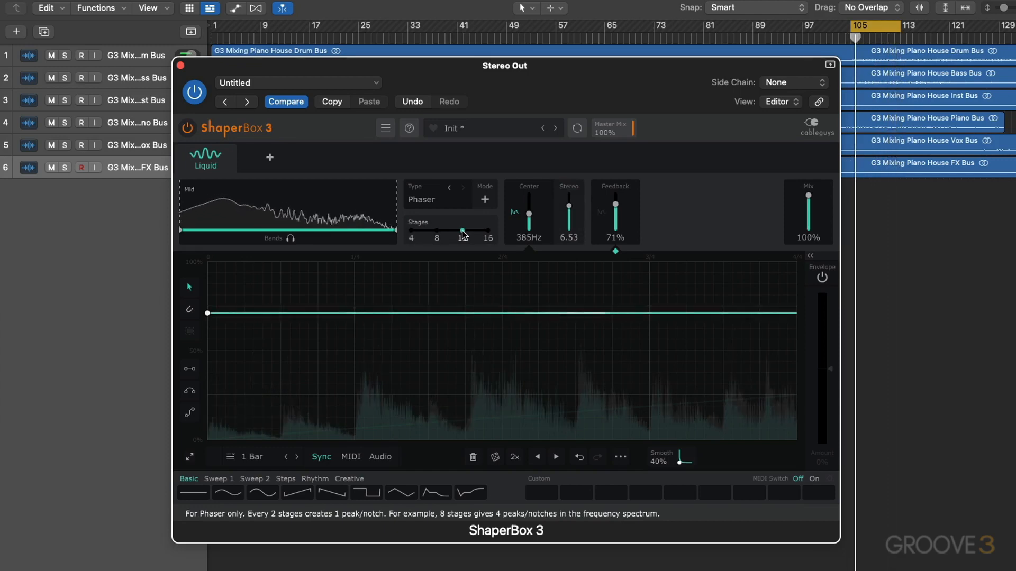
# Change the effect type to Flanger and reduce Feedback to 58% and Stereo to 5.40.
pyautogui.click(431, 200)
pyautogui.click(438, 233)
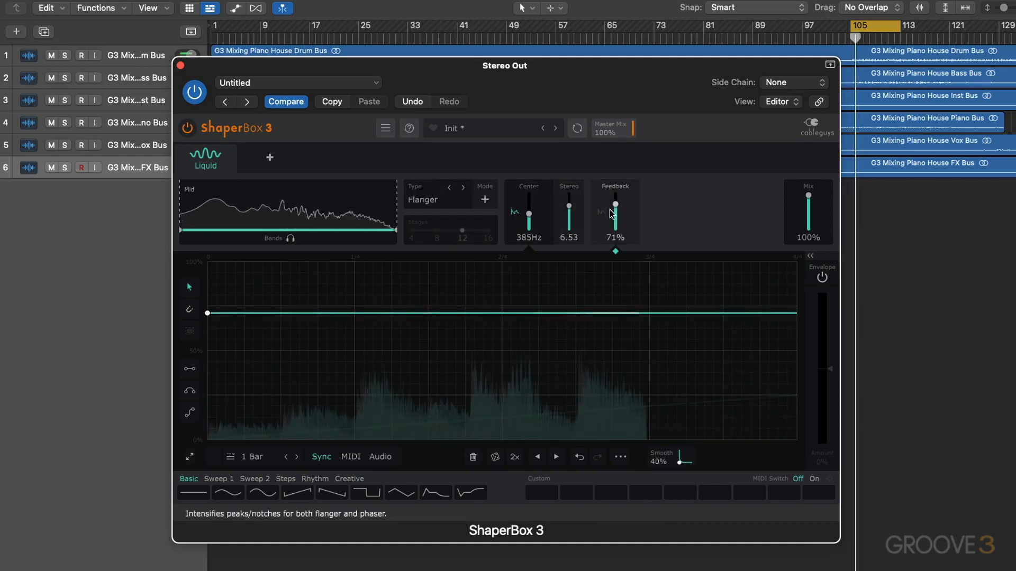
pyautogui.moveTo(615, 204); pyautogui.dragTo(570, 210)
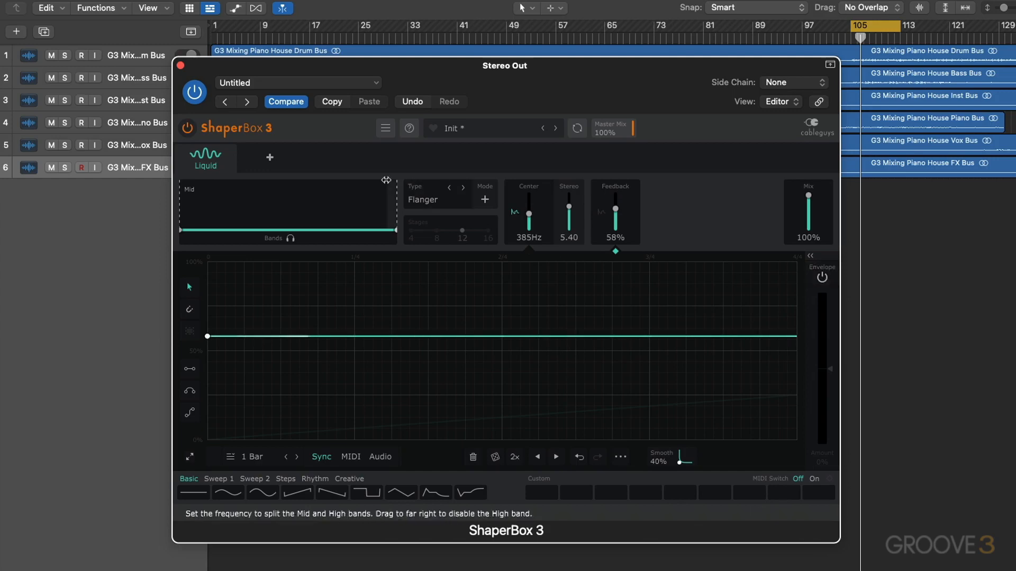
# Close the Stereo Out plug-in window, then start playback and place ShaperBox 3 on the G3 Mixing Piano House Drum Bus track.
pyautogui.click(181, 66)
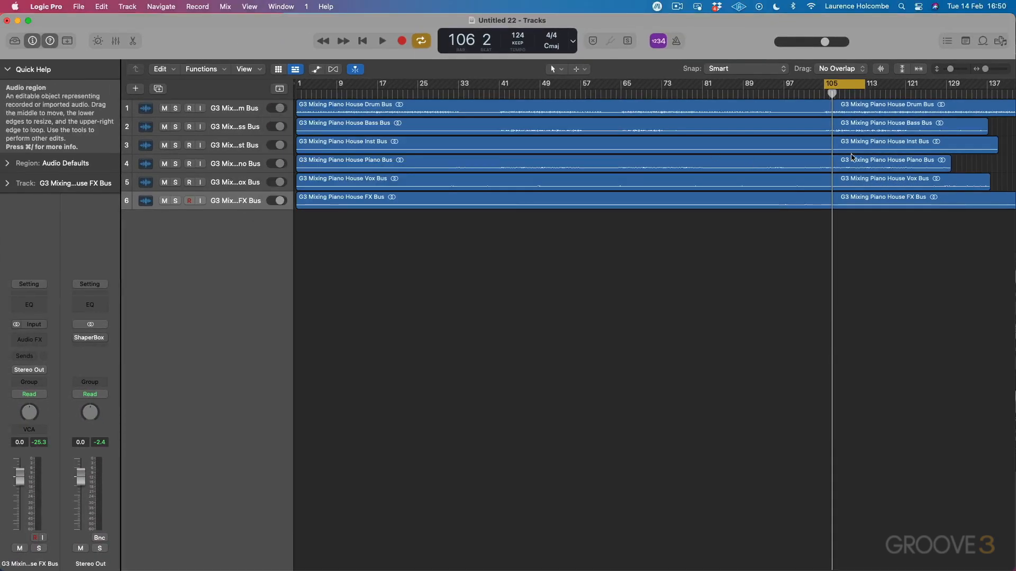
pyautogui.scroll(10, 819, 211)
pyautogui.scroll(-3, 872, 144)
pyautogui.scroll(2, 580, 107)
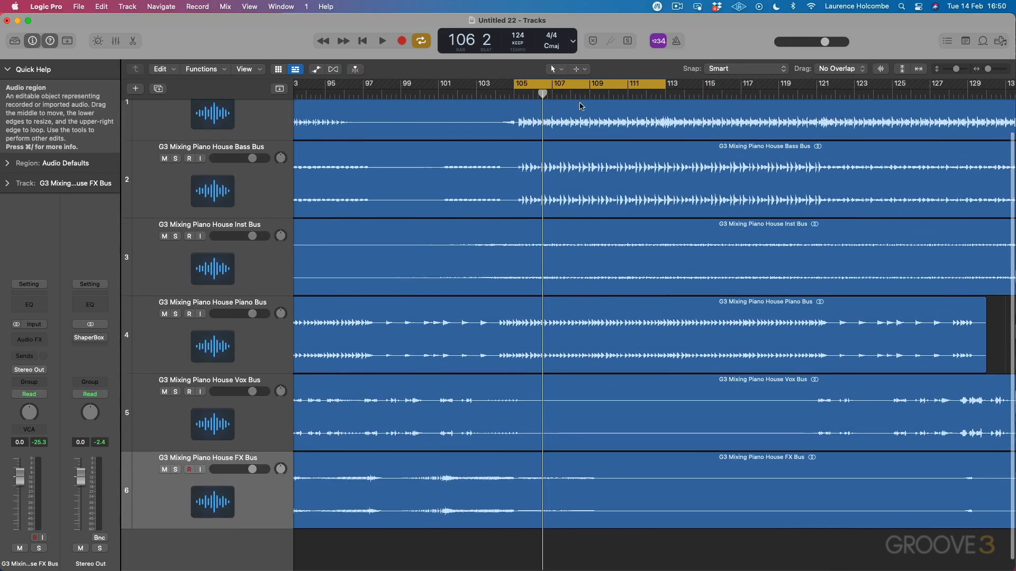
pyautogui.scroll(1, 568, 104)
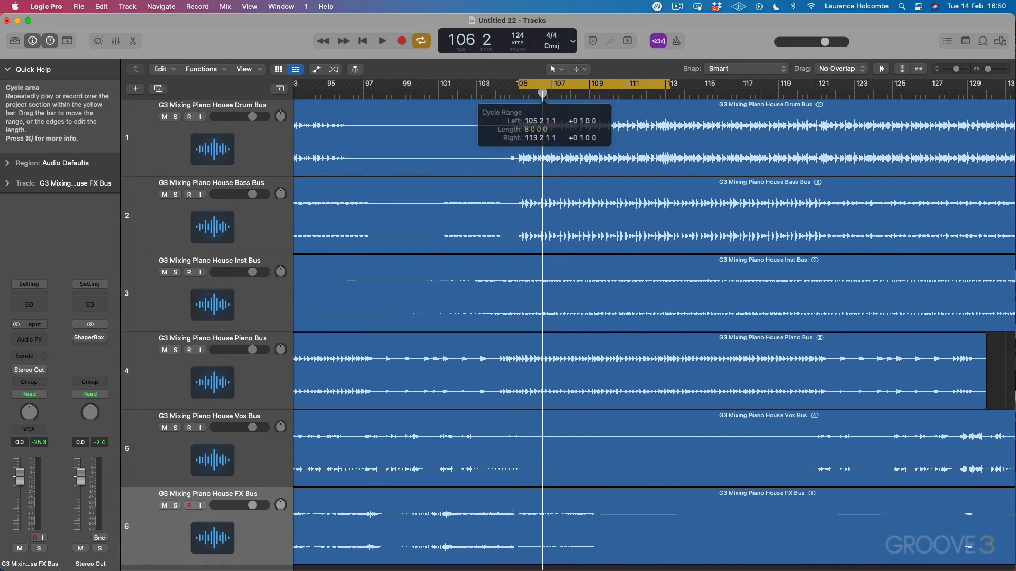
pyautogui.press('space')
pyautogui.click(243, 136)
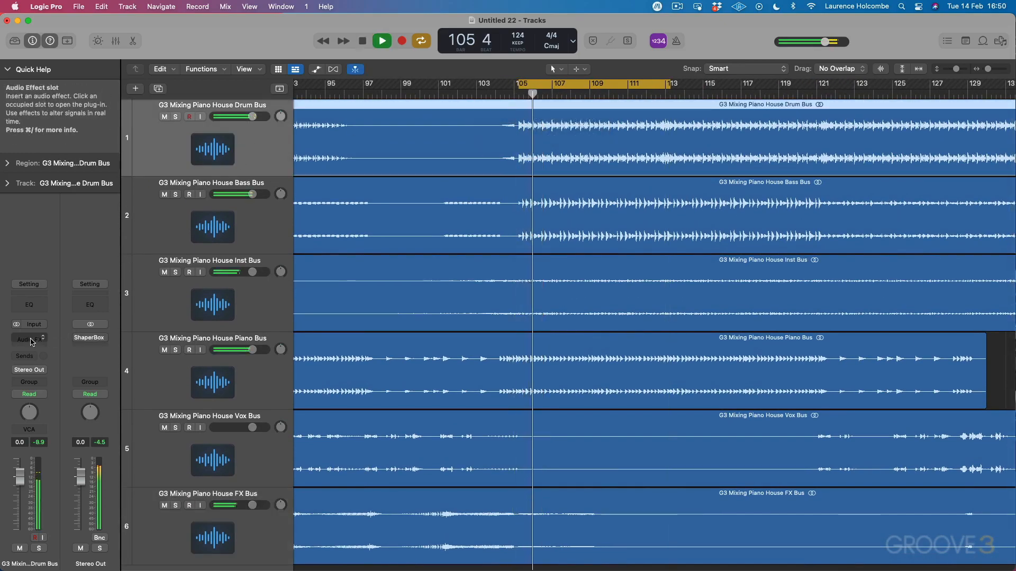
pyautogui.click(29, 339)
pyautogui.click(78, 318)
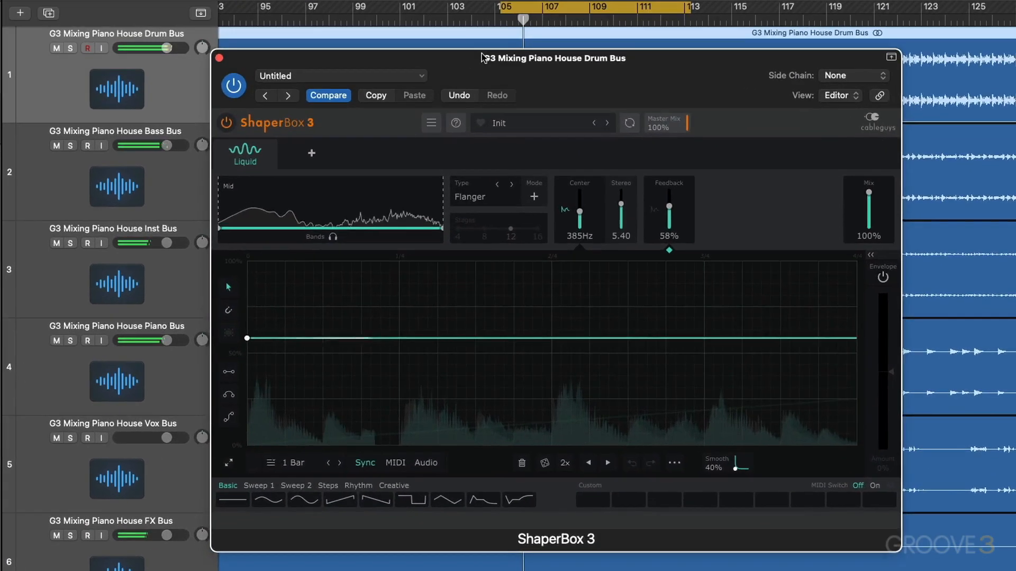
pyautogui.moveTo(482, 57); pyautogui.dragTo(431, 23)
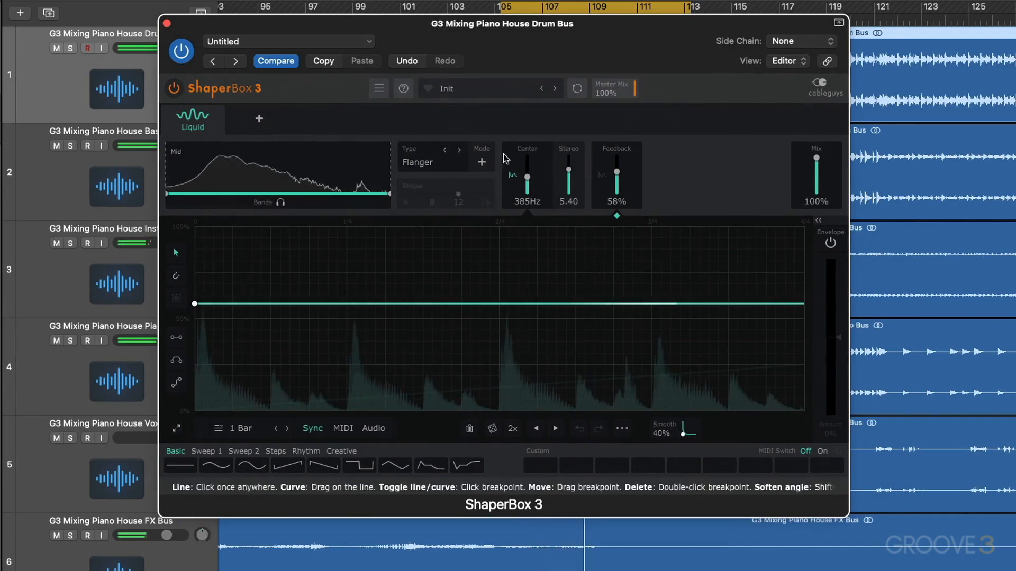
# Replace the drum bus Center LFO with the flat Basic shape, then set Center to 10.9 kHz and Stereo to 0.00.
pyautogui.click(532, 156)
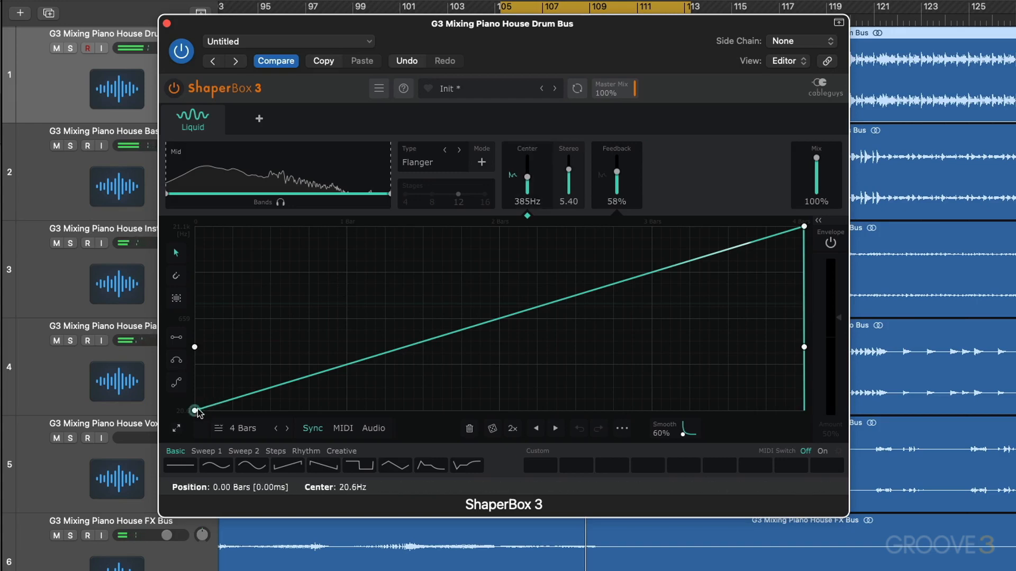
pyautogui.click(180, 462)
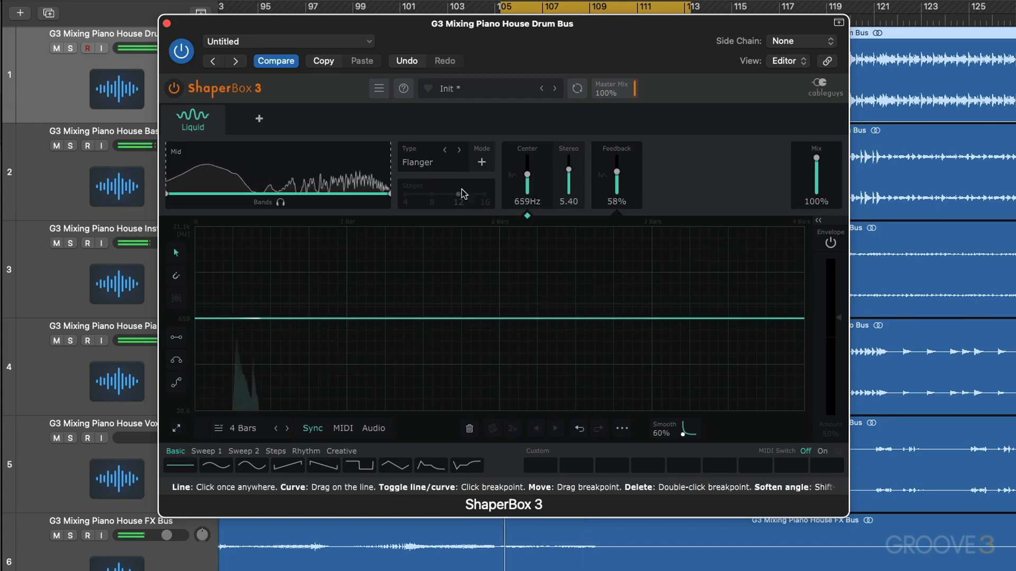
pyautogui.moveTo(195, 318); pyautogui.dragTo(194, 244)
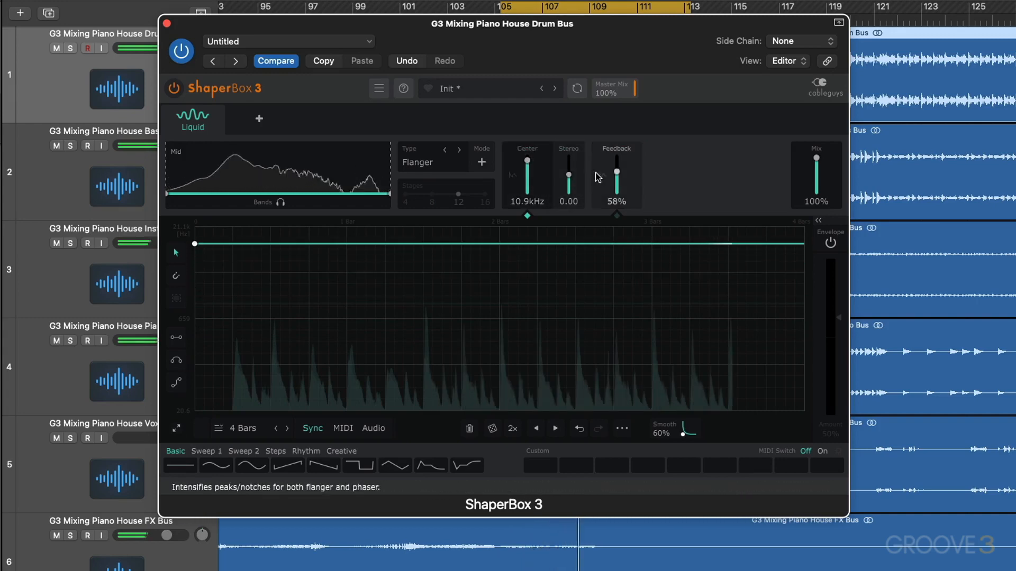
# Sweep the drum flanger's Center while raising Feedback to 94%, finishing with the Center at 594 Hz.
pyautogui.click(617, 174)
pyautogui.moveTo(527, 160); pyautogui.dragTo(527, 178)
pyautogui.moveTo(622, 172); pyautogui.dragTo(621, 157)
pyautogui.moveTo(536, 178)
pyautogui.mouseDown()
pyautogui.moveTo(535, 163)
pyautogui.moveTo(528, 177)
pyautogui.mouseUp()
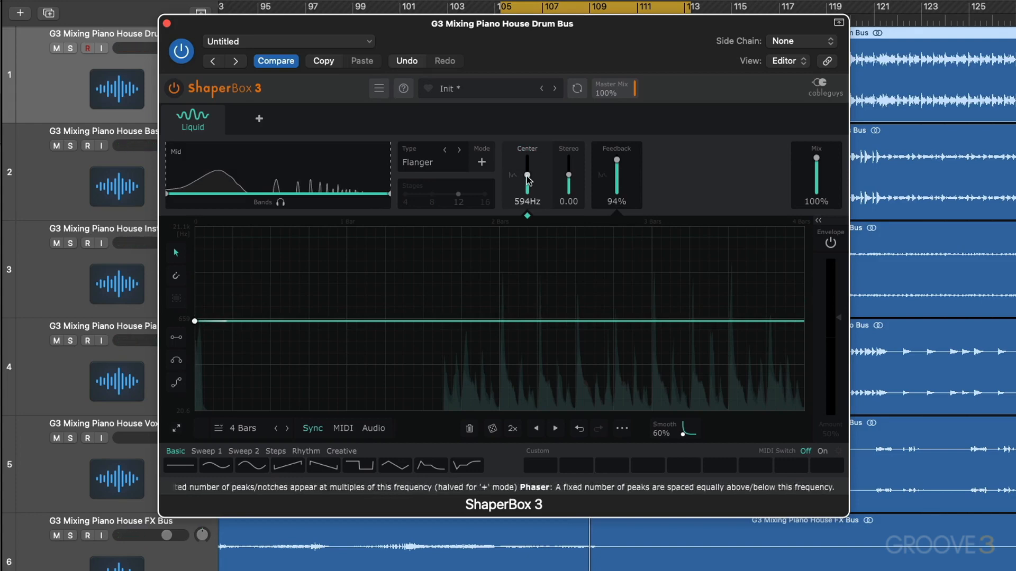
# Apply the descending stepped Rhythm shape to the Center LFO and audition it on the drums.
pyautogui.click(308, 451)
pyautogui.click(323, 464)
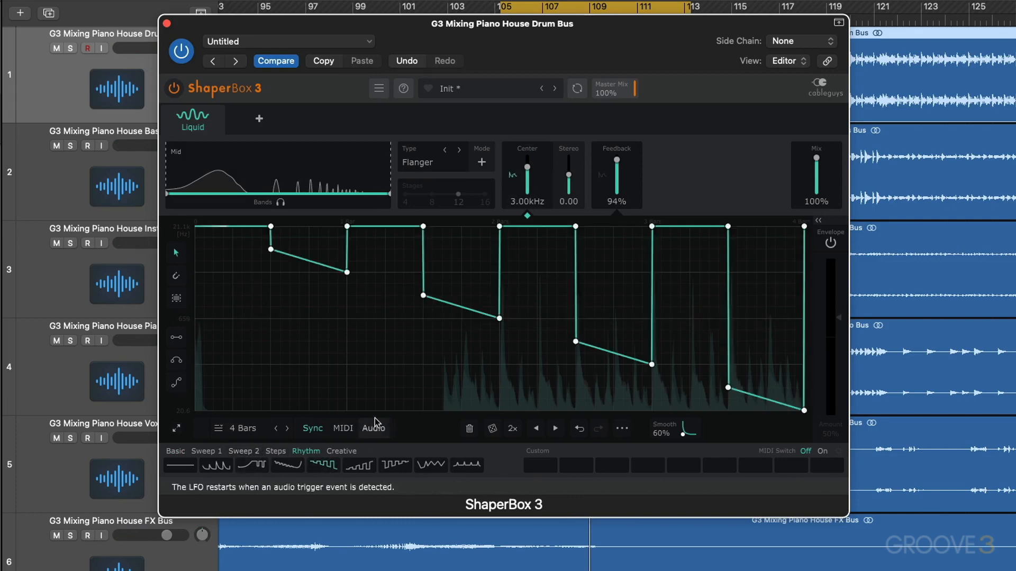
pyautogui.press('space')
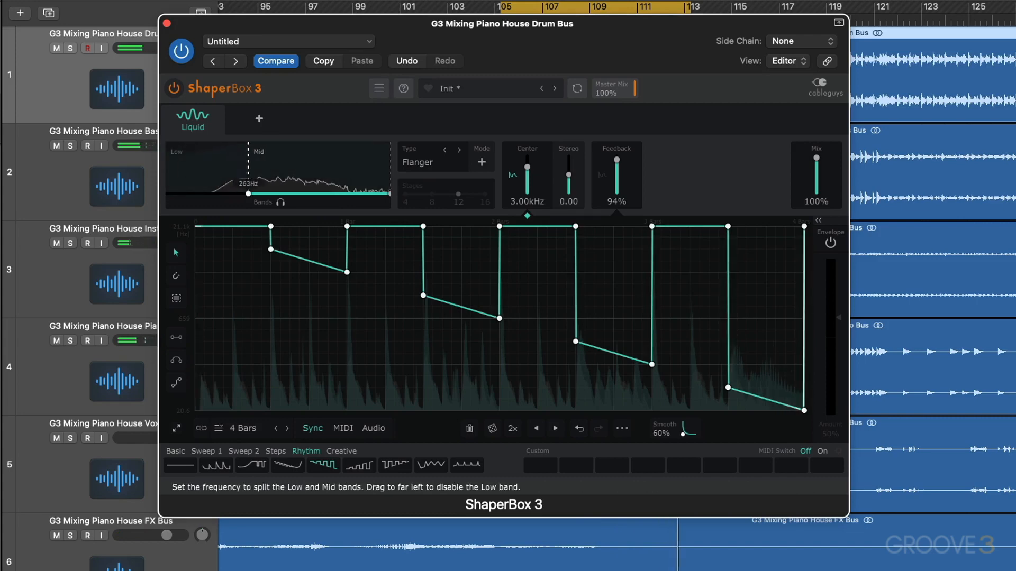
# Move the Low/Mid band split to 1.35 kHz and reduce the Mid band's Mix to 41%.
pyautogui.moveTo(248, 171); pyautogui.dragTo(302, 158)
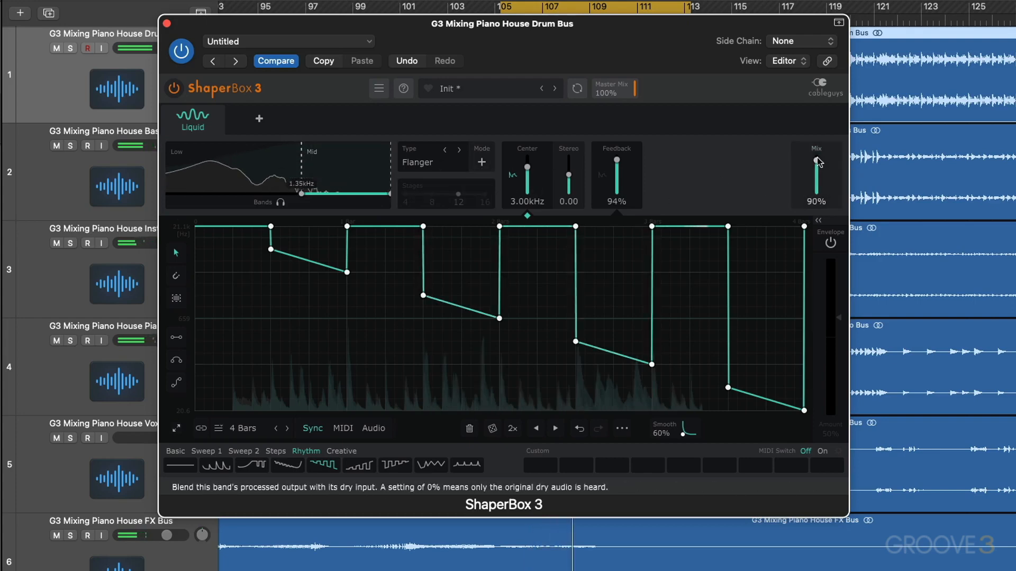
pyautogui.moveTo(819, 162); pyautogui.dragTo(816, 179)
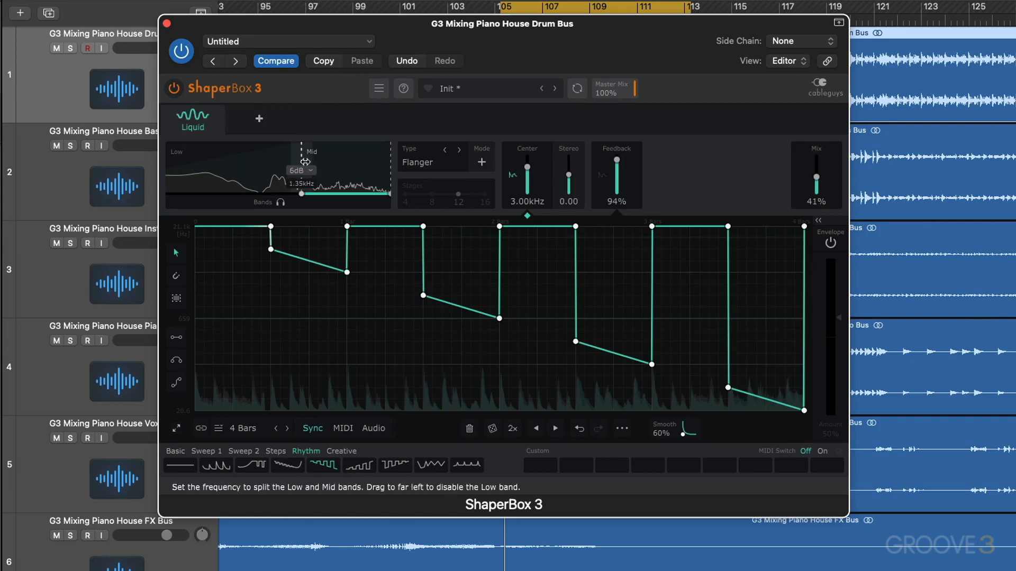
# Switch the drum bus effect to Phaser and lower its Center to 772 Hz, shifting the stepped LFO downward.
pyautogui.click(420, 167)
pyautogui.click(426, 212)
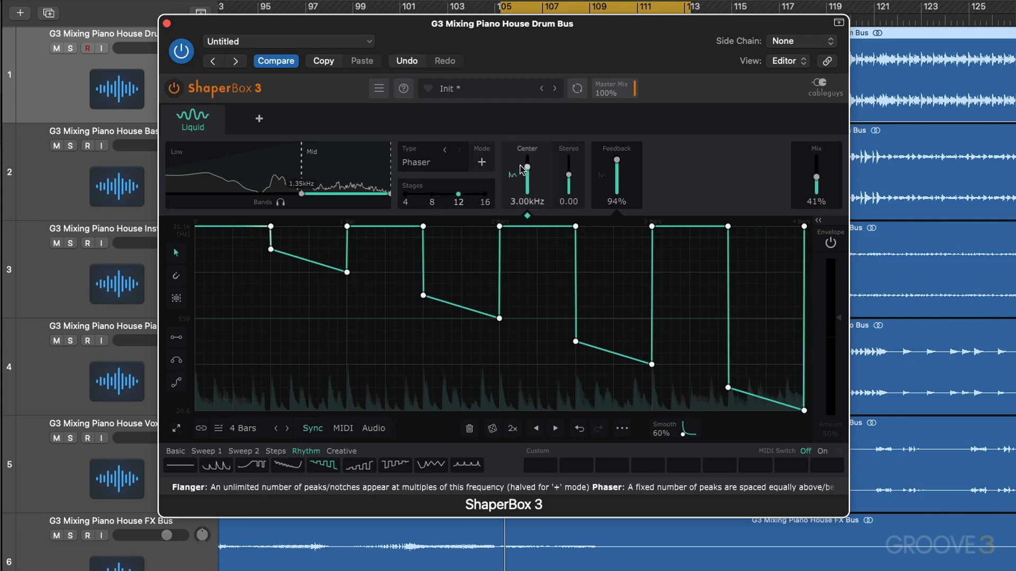
pyautogui.moveTo(526, 158); pyautogui.dragTo(529, 168)
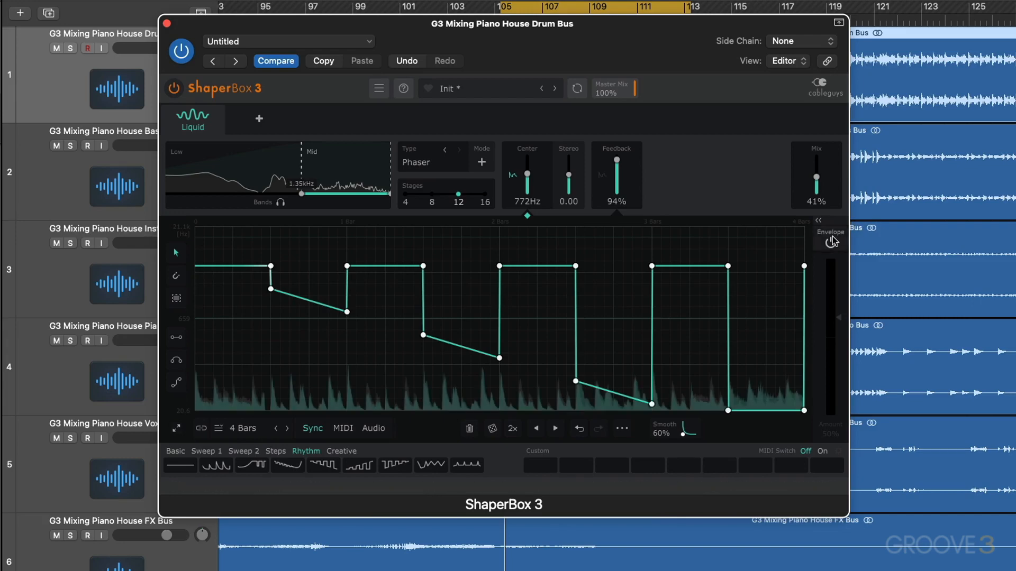
# Open the selection of shapers and tools that can be added alongside Liquid.
pyautogui.click(253, 116)
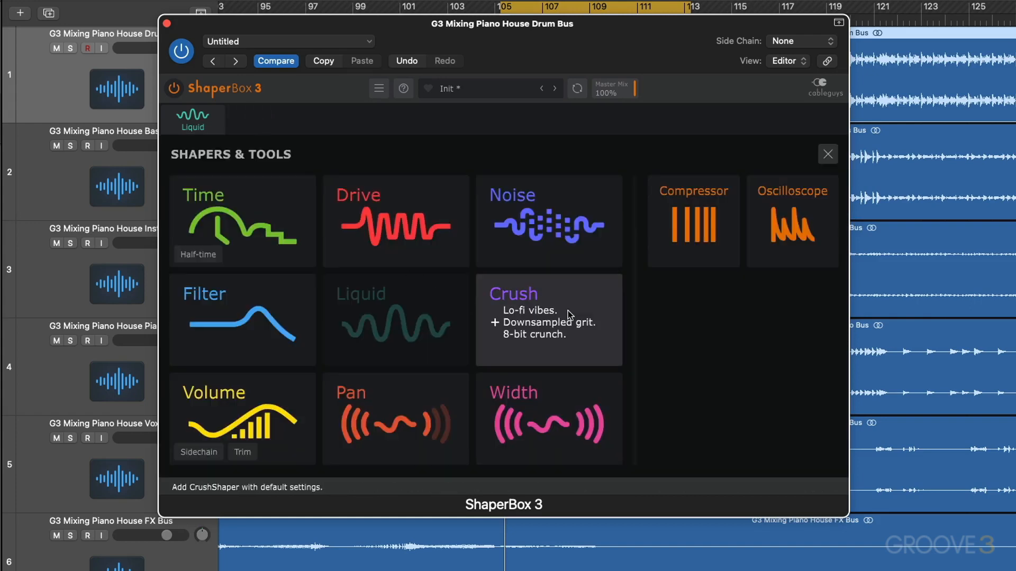